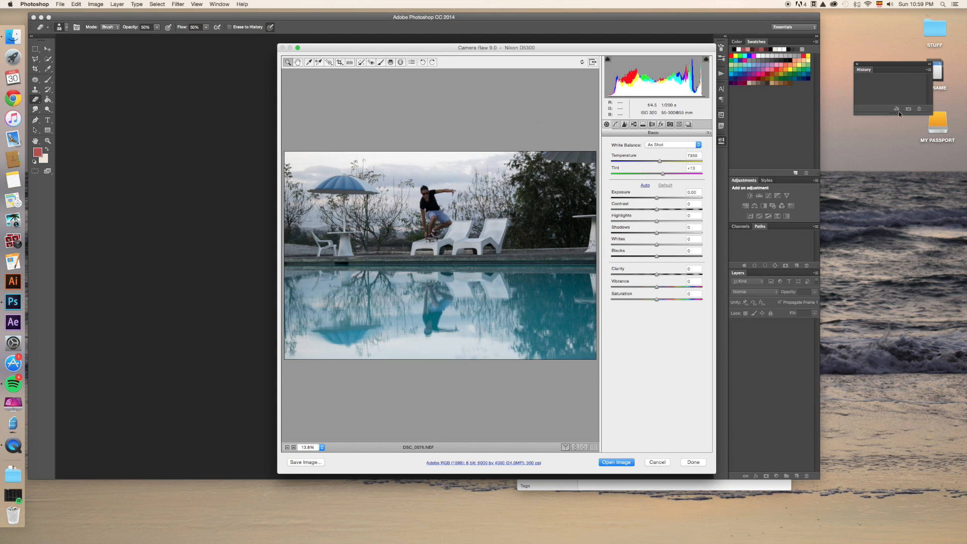
Set the skater photo's exposure to +0.60, contrast +51, highlights +18, shadows +20, whites +3, blacks -13, clarity +23 and vibrance about +22.
left_click(489, 256)
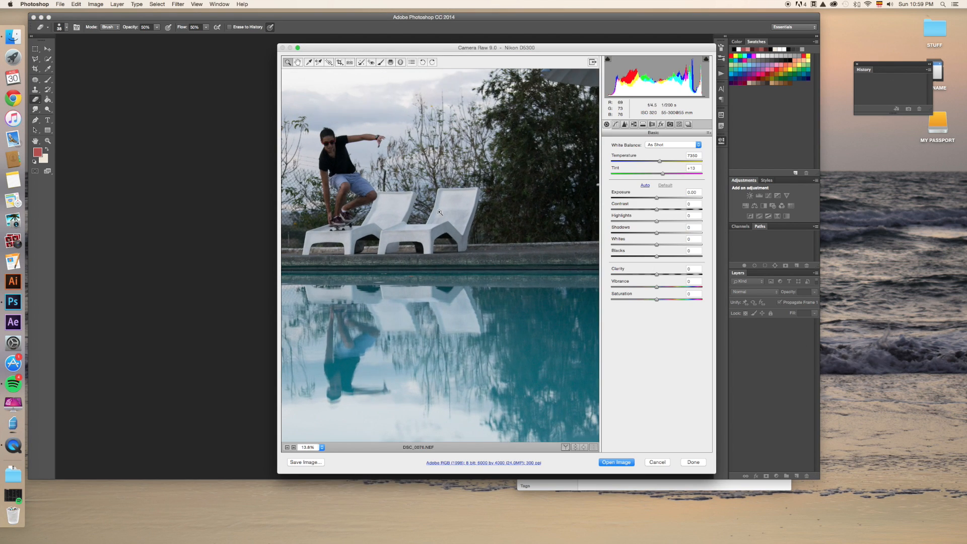
left_click(339, 149)
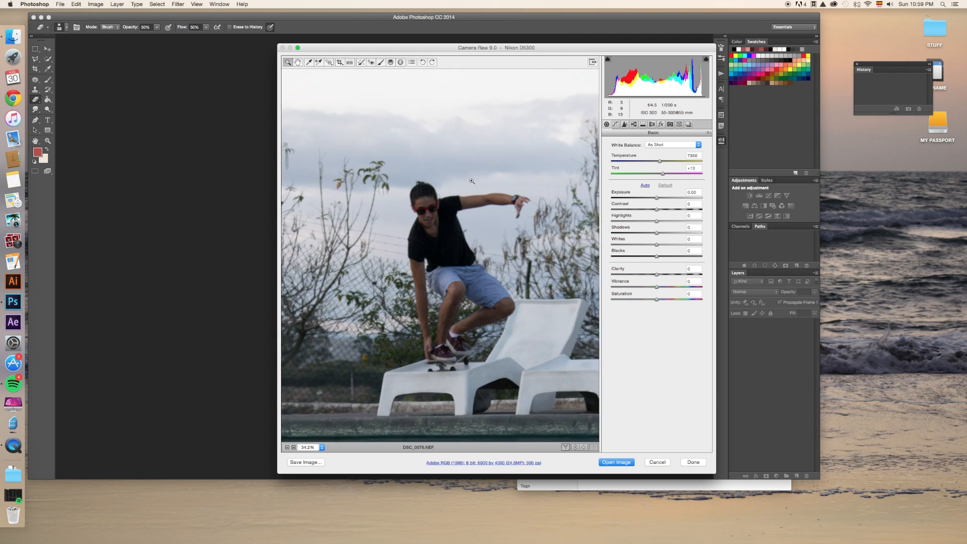
left_click_drag(419, 298, 365, 264)
left_click(411, 257)
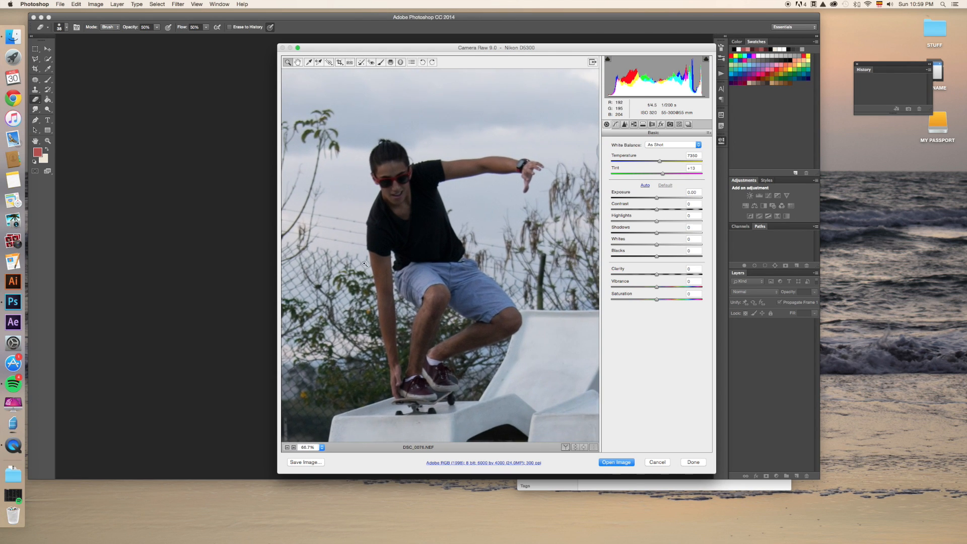
left_click_drag(659, 198, 668, 288)
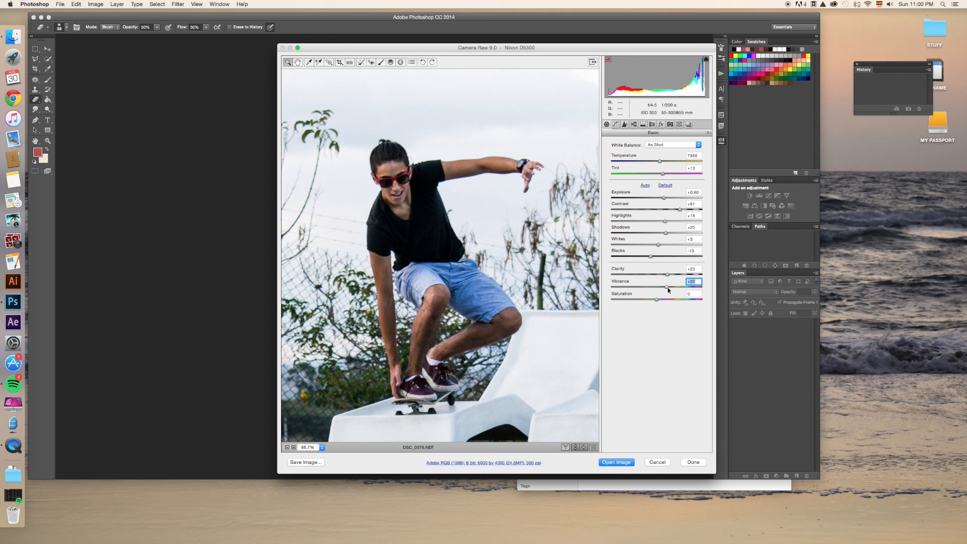
Refine the tones to exposure +0.75, contrast +53, highlights +41, shadows +35, whites +36 and blacks +3, with saturation at 0.
double_click(659, 301)
left_click_drag(664, 198, 673, 233)
left_click(676, 221)
left_click(673, 245)
left_click(658, 256)
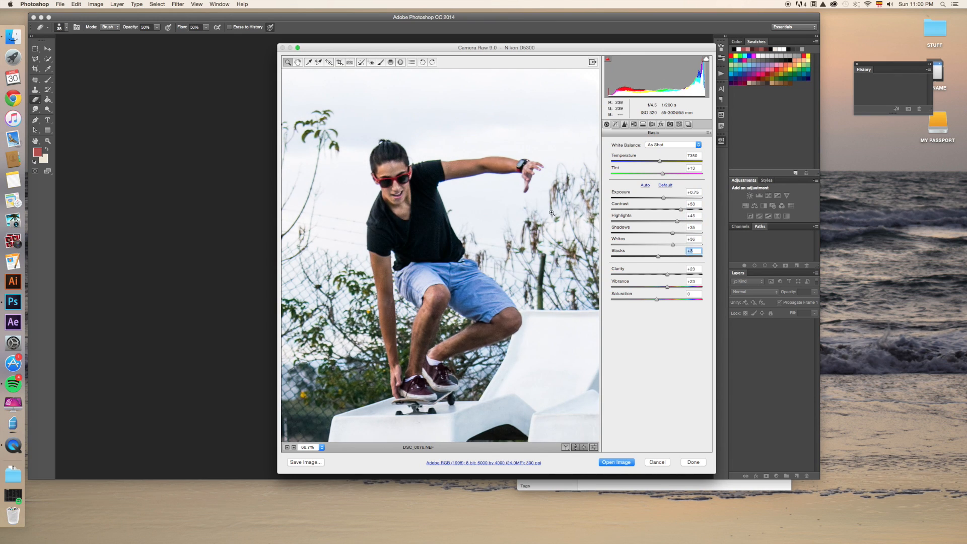
Try clarity at +5, restore it to +23, and set highlights to about +39 and exposure to +1.00.
left_click(659, 274)
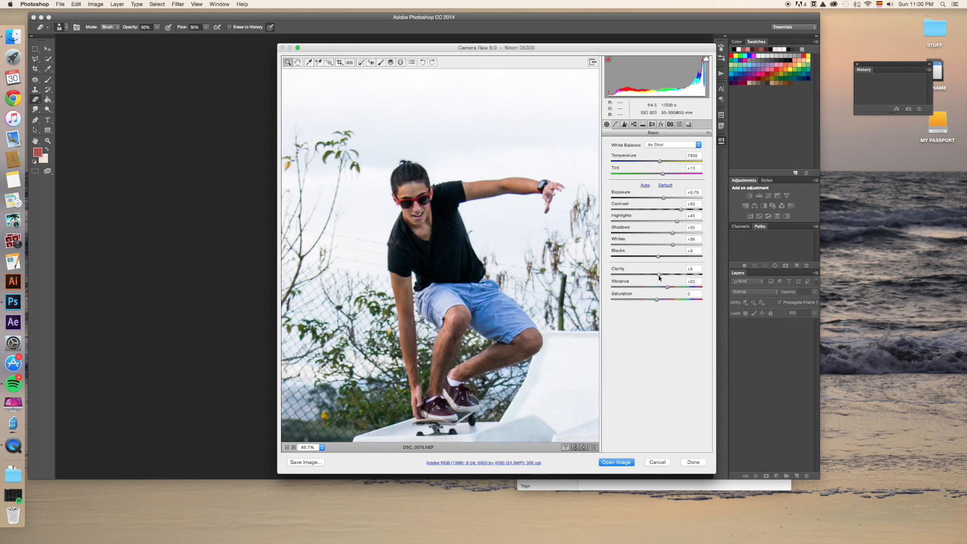
left_click_drag(659, 275, 667, 274)
left_click(674, 221)
left_click(666, 198)
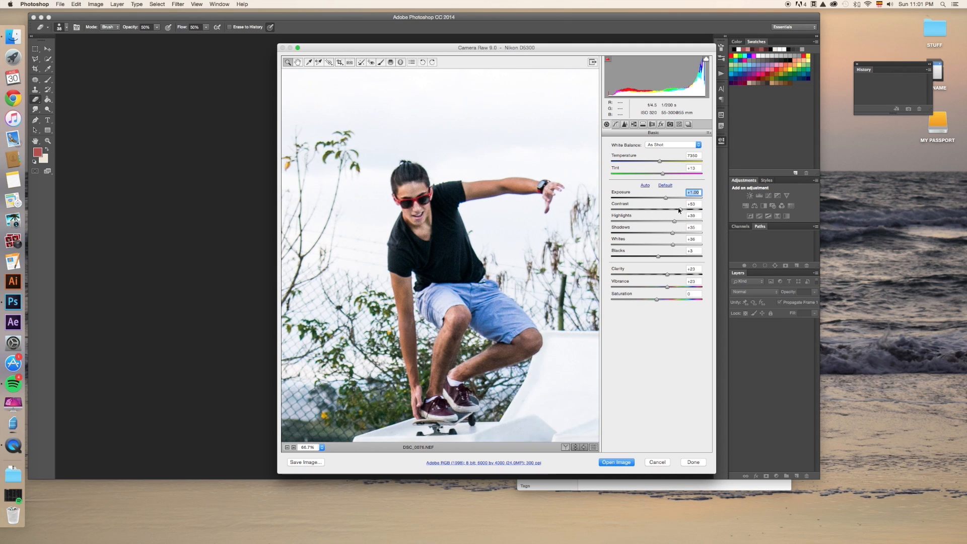
Set contrast to about +66, vibrance +36, shadows +38 and blacks -6, and open the developed photo in Photoshop.
left_click_drag(680, 210, 684, 209)
left_click_drag(668, 287, 673, 287)
left_click_drag(684, 209, 688, 210)
left_click_drag(673, 233, 654, 256)
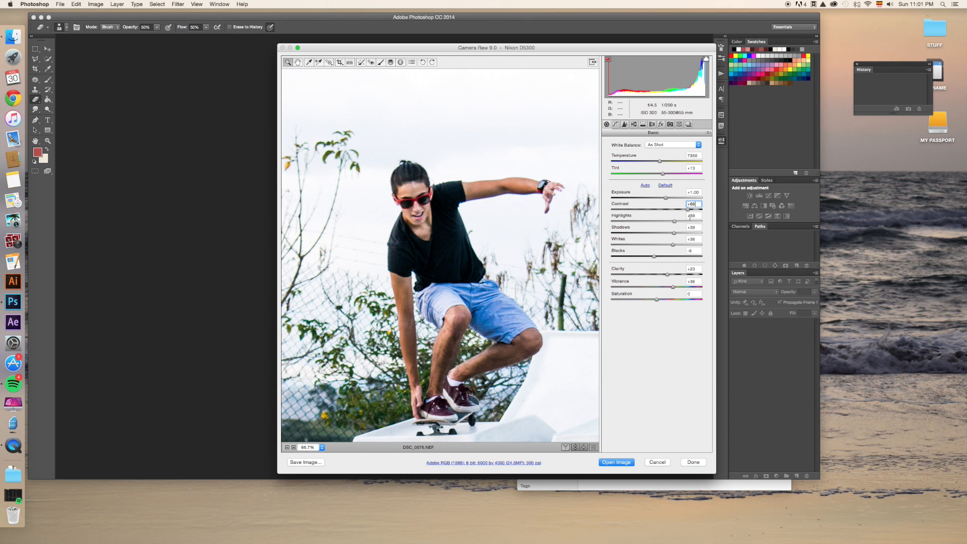
key("Return")
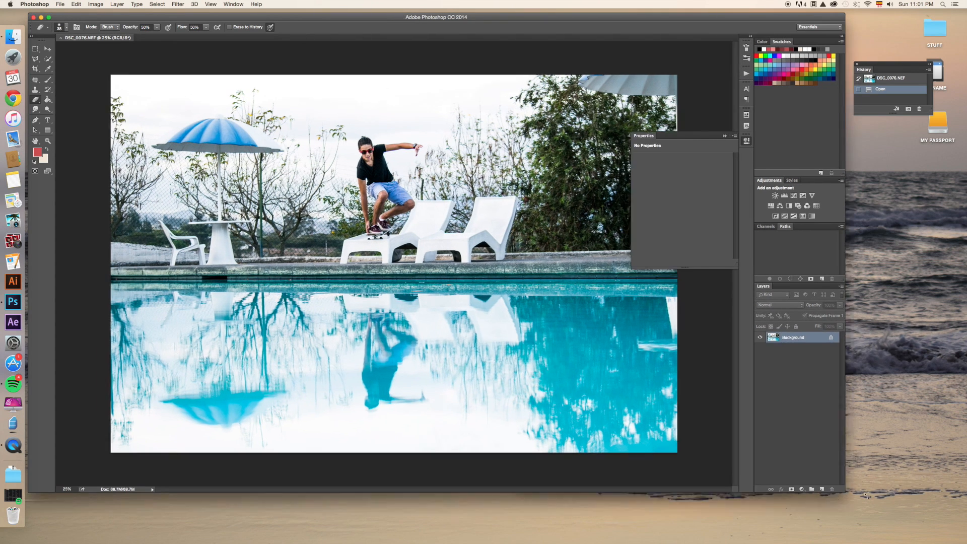
Activate the Move tool and change the keyboard input source to the US layout.
key("v")
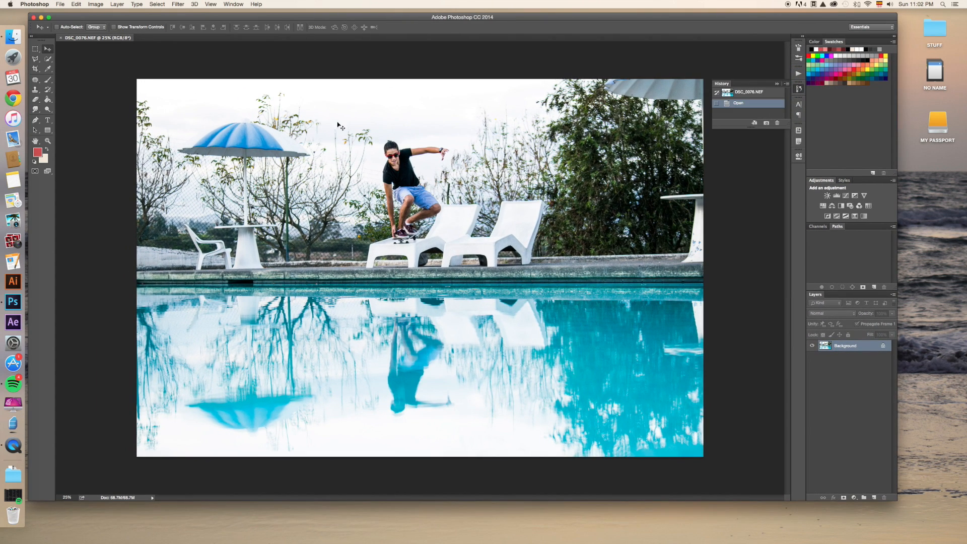
left_click(880, 4)
left_click(850, 14)
Switch to Finder and open DSC_0071.NEF from the HOVER SKATE folder in Photoshop's Camera Raw.
key("super+plus")
key("super+plus")
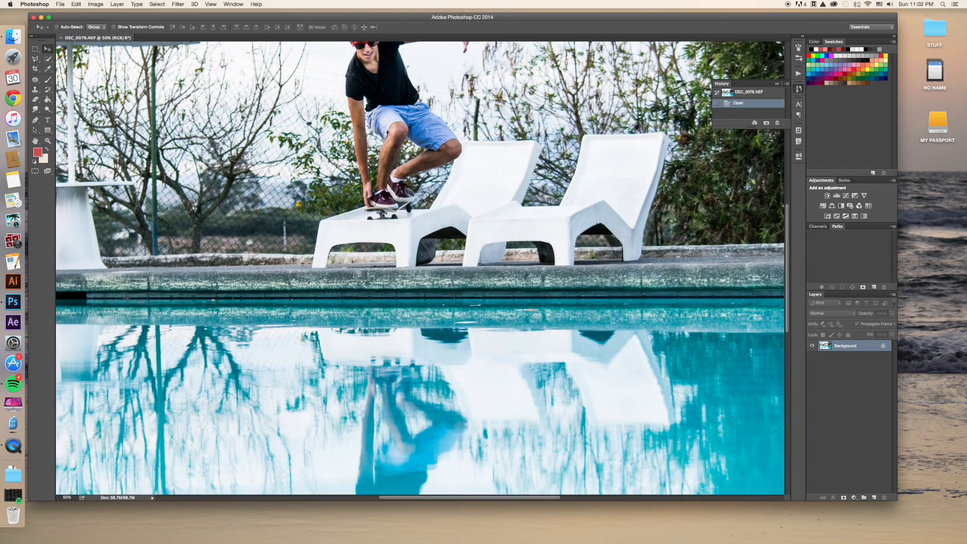
left_click_drag(417, 168, 434, 246)
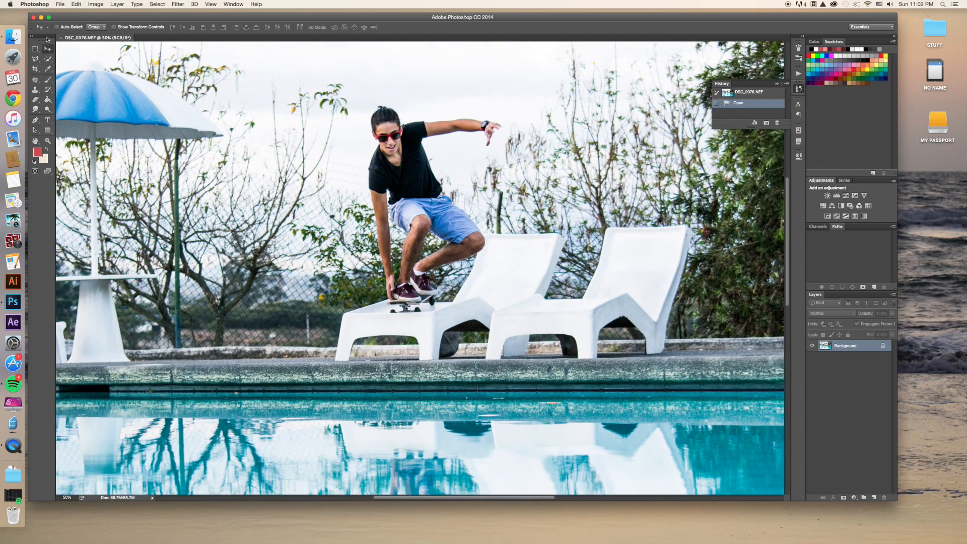
left_click(13, 37)
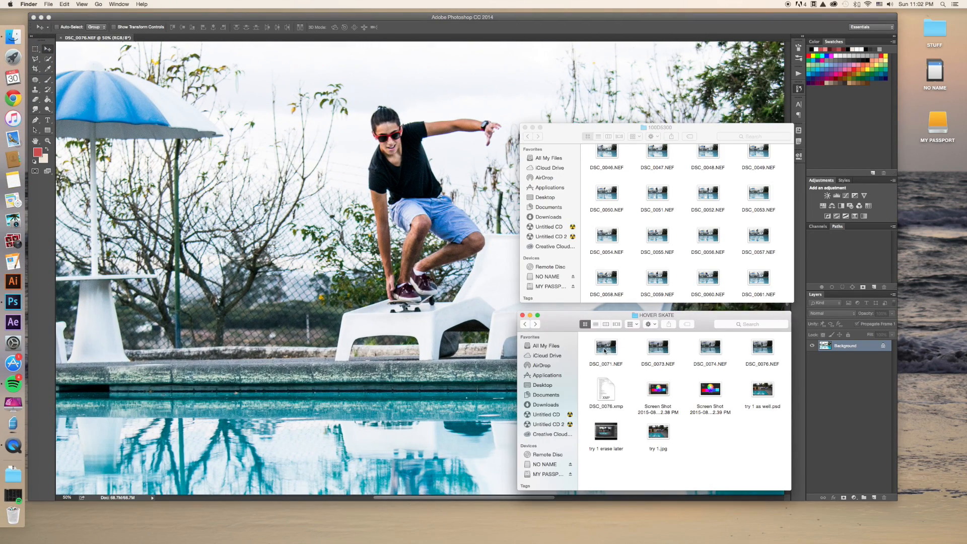
left_click_drag(605, 352, 13, 301)
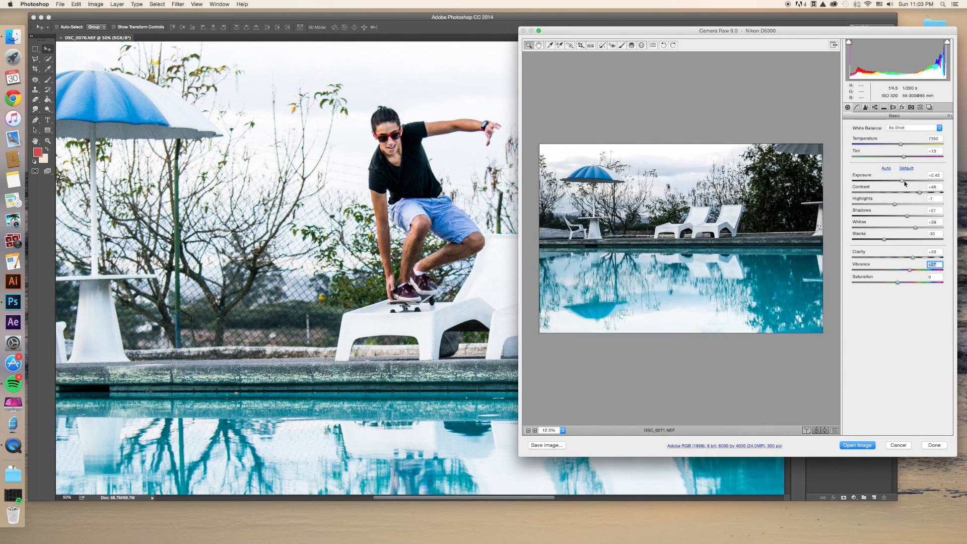
Set exposure to +0.40, highlights +1, shadows +29, blacks -23, clarity +42 and vibrance +25 for the empty pool photo, and open it.
left_click_drag(902, 181, 898, 204)
left_click_drag(908, 216, 888, 239)
left_click_drag(913, 257, 910, 270)
left_click_drag(901, 181, 902, 181)
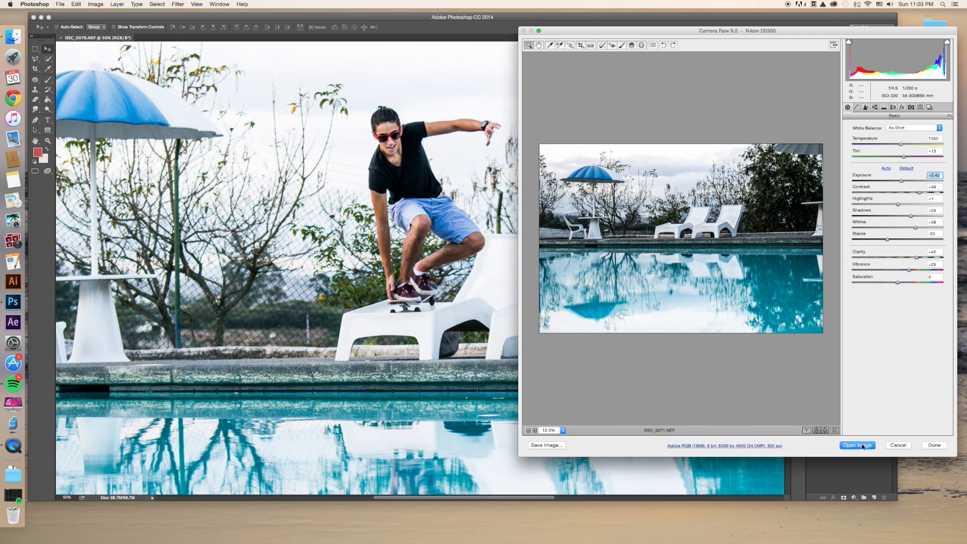
left_click(866, 445)
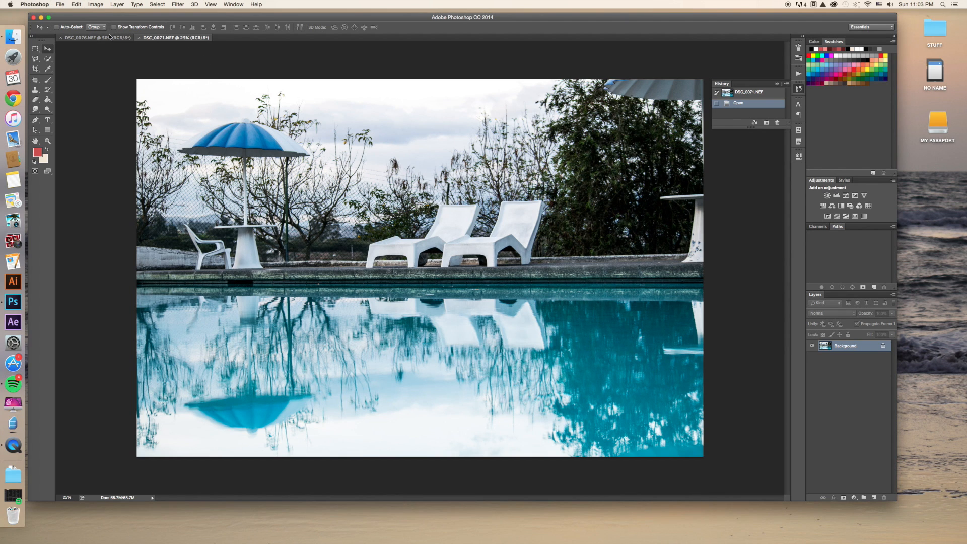
In the DSC_0076.NEF document, clear a trial quick selection on the skater's neck and duplicate the Background layer.
left_click(110, 36)
key("w")
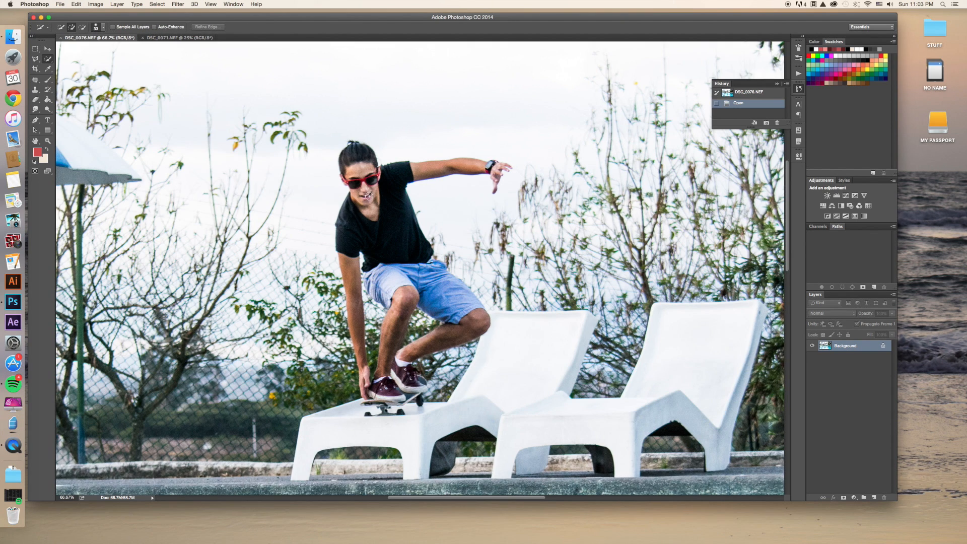
left_click_drag(371, 204, 374, 206)
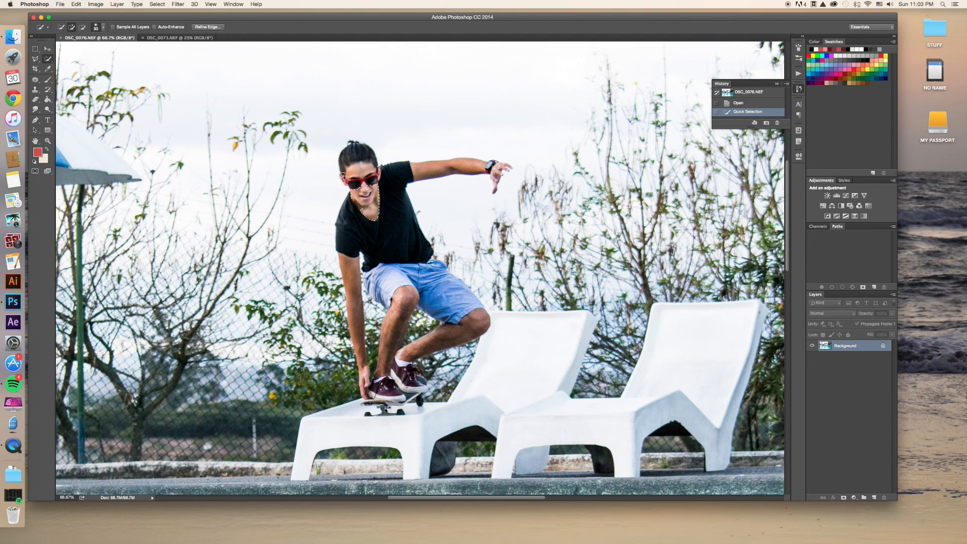
key("super+d")
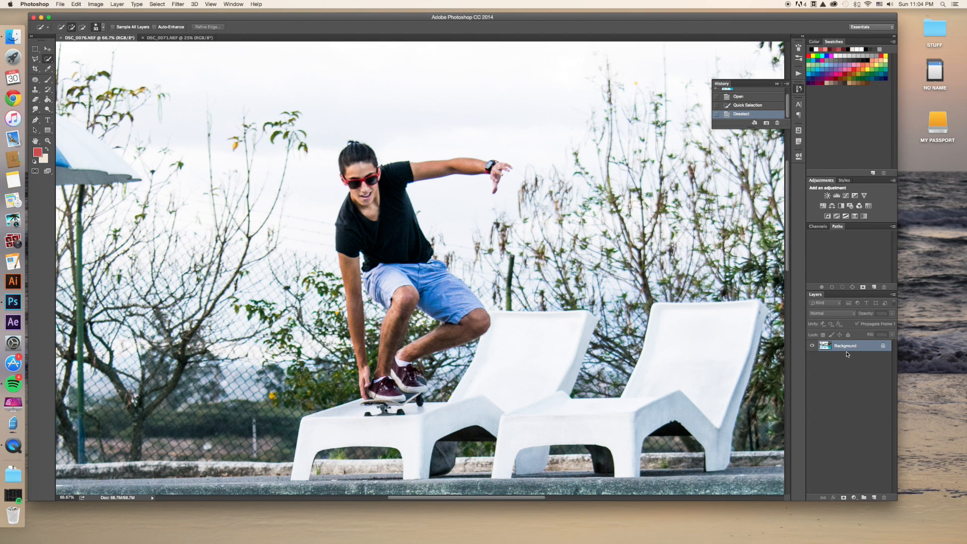
right_click(866, 349)
left_click(873, 364)
left_click(553, 227)
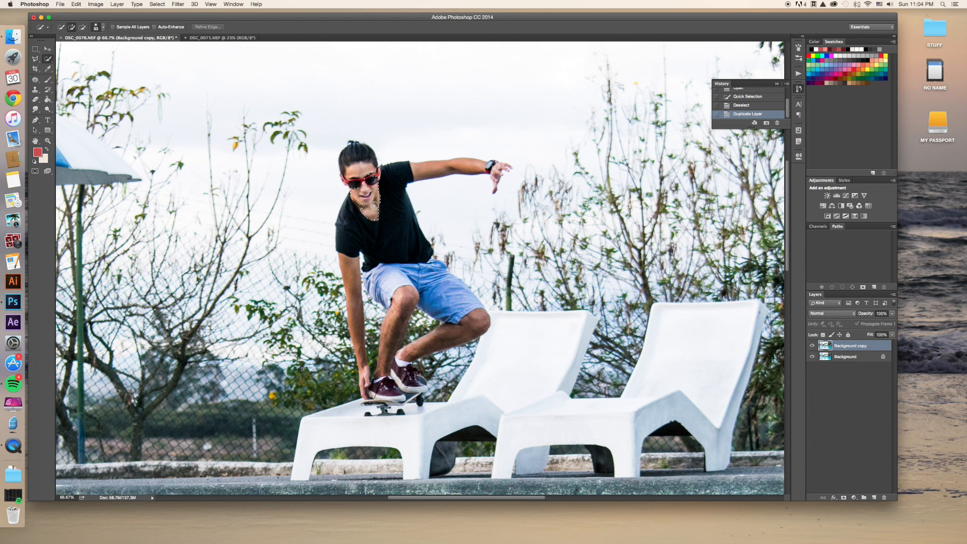
Select the skater and his skateboard on the Background copy layer with Quick Selection, trimming the edges around the shoes and legs.
mouse_move(374, 205)
left_mouse_down()
mouse_move(397, 248)
mouse_move(419, 254)
mouse_move(431, 276)
left_mouse_up()
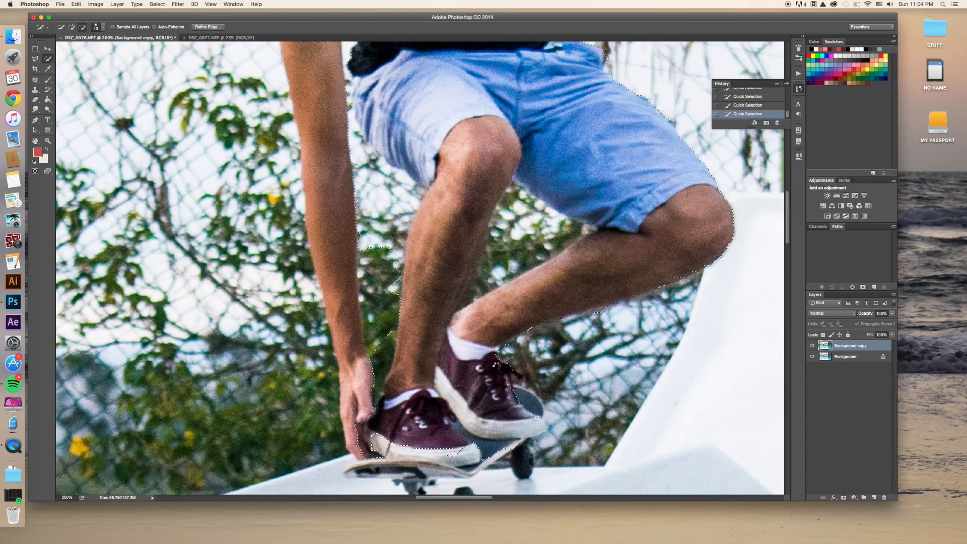
scroll(524, 418, "up", 1)
scroll(514, 393, "up", 2)
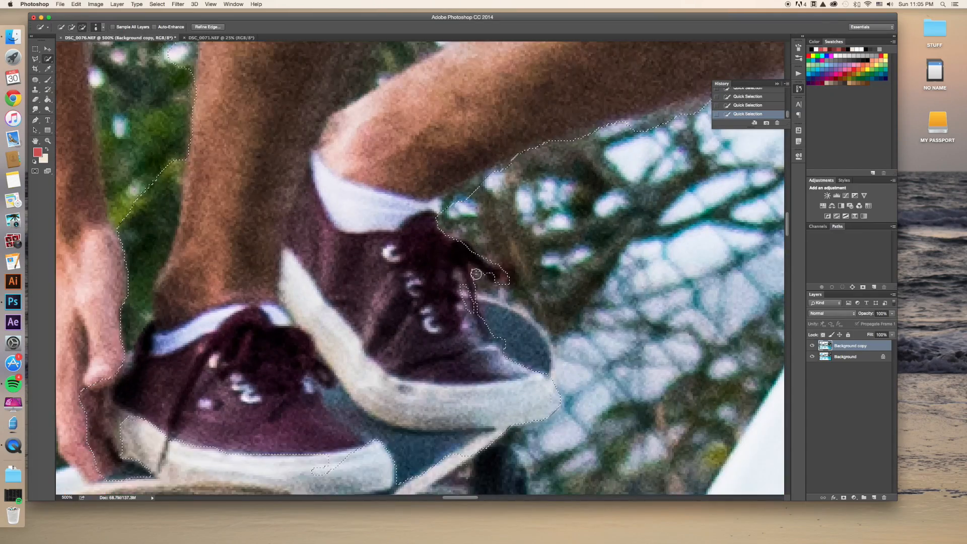
scroll(476, 274, "down", 5)
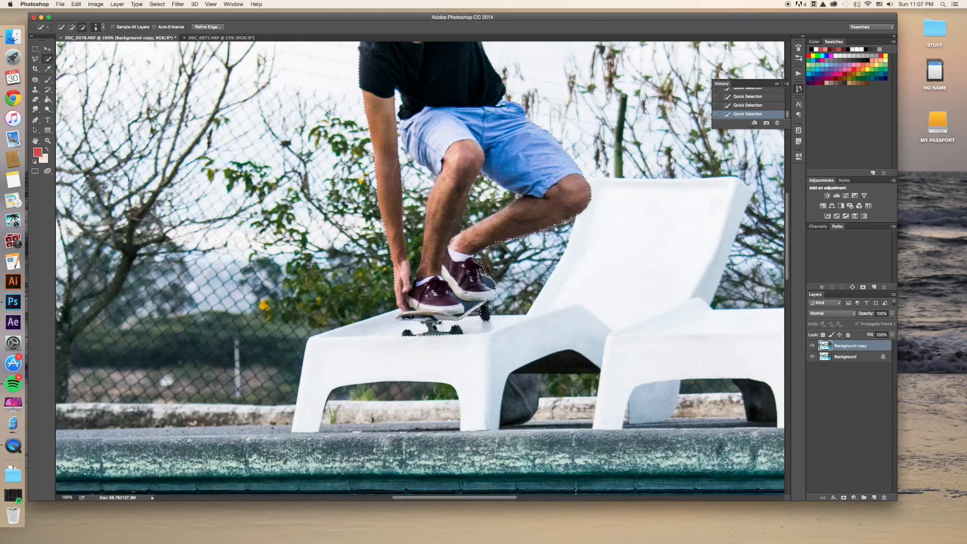
scroll(484, 222, "up", 3)
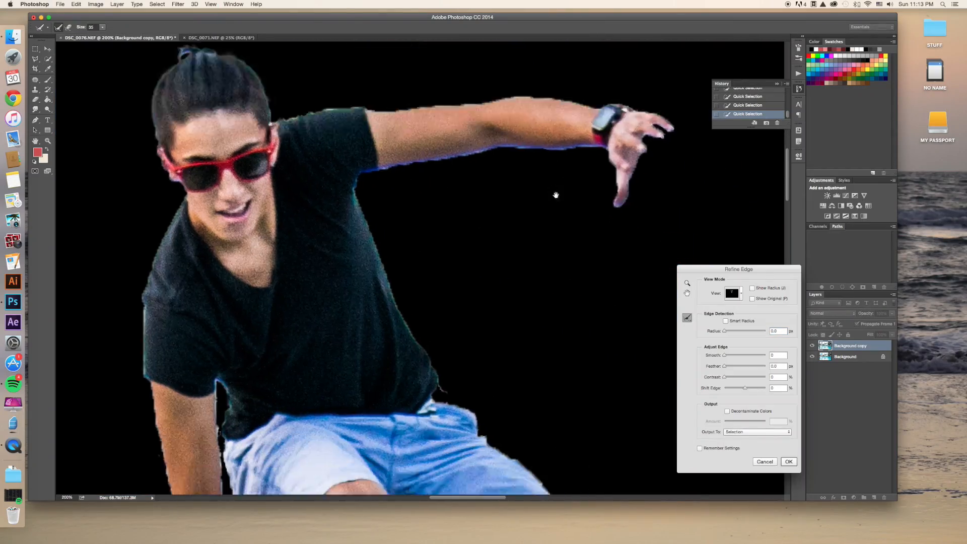
Inspect the skater's selection edges against black in Refine Edge and close it without applying changes.
left_click_drag(557, 196, 653, 65)
key("Escape")
scroll(313, 281, "down", 8)
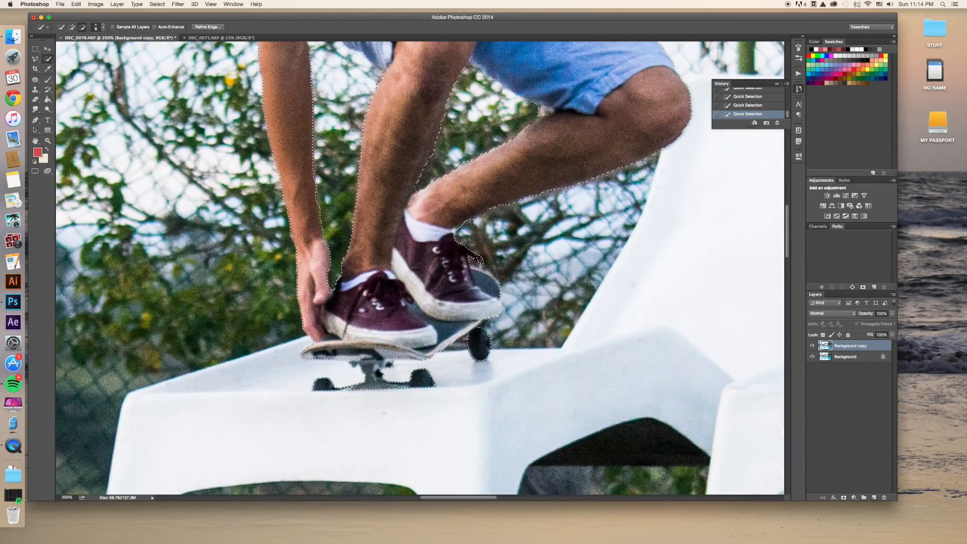
Save the skater selection as a new channel named "me" in DSC_0076.NEF.
key("super+minus")
key("super+minus")
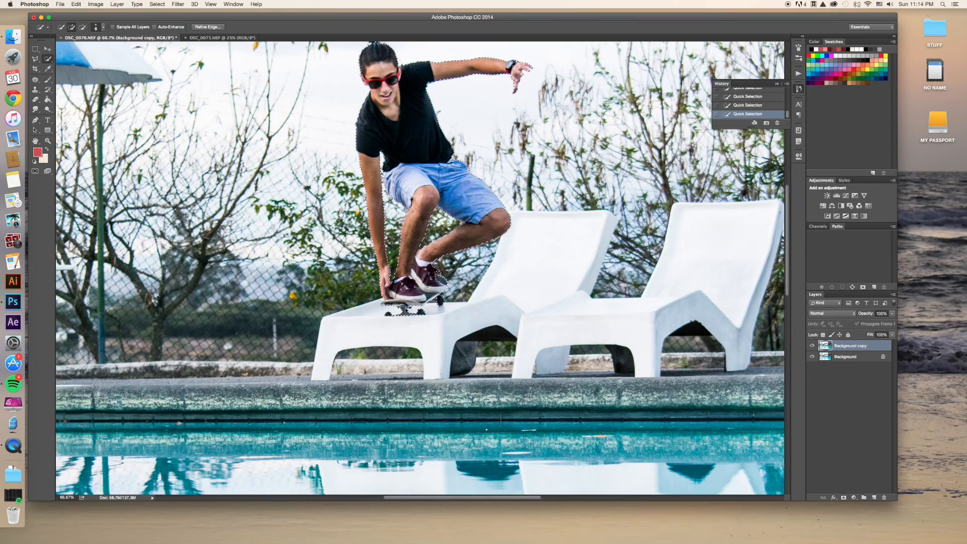
key("super+minus")
key("super+minus")
key("super+minus")
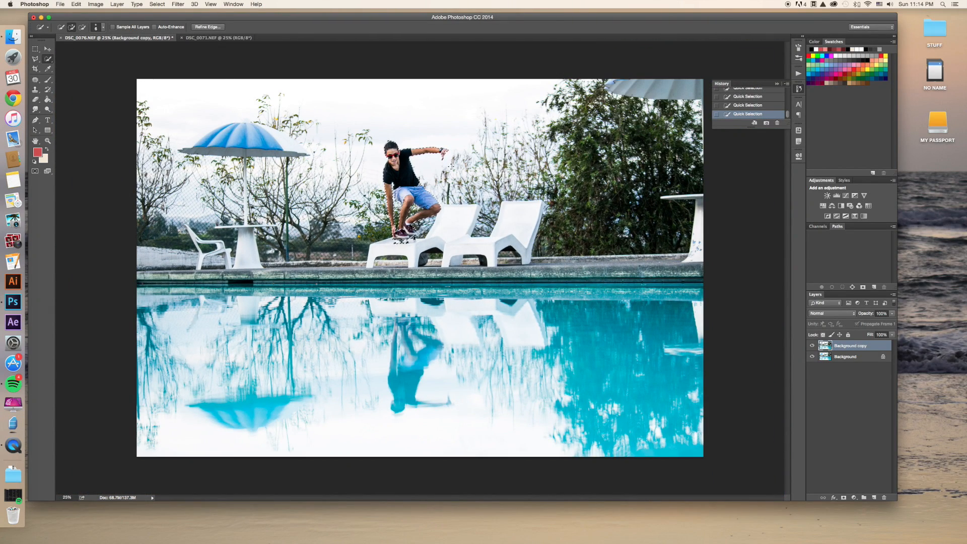
key("v")
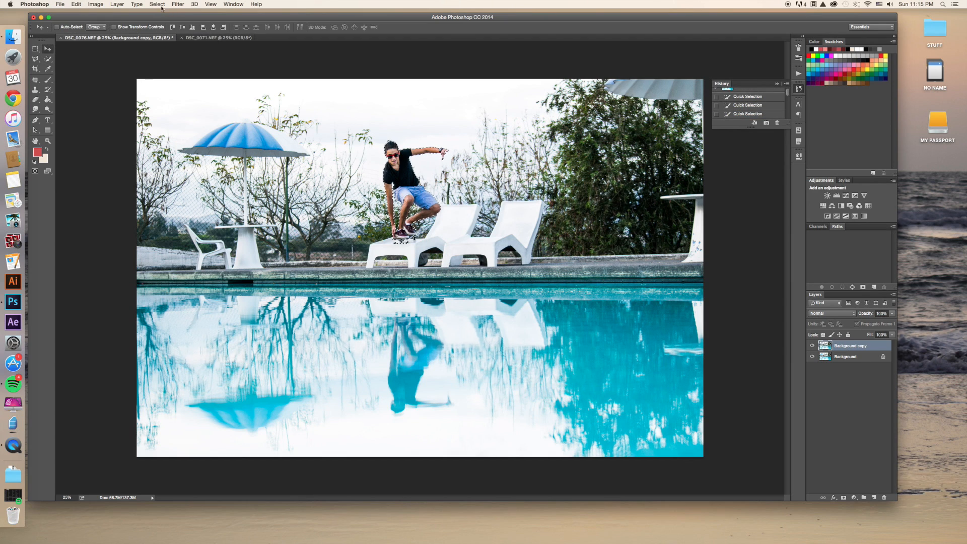
left_click(159, 5)
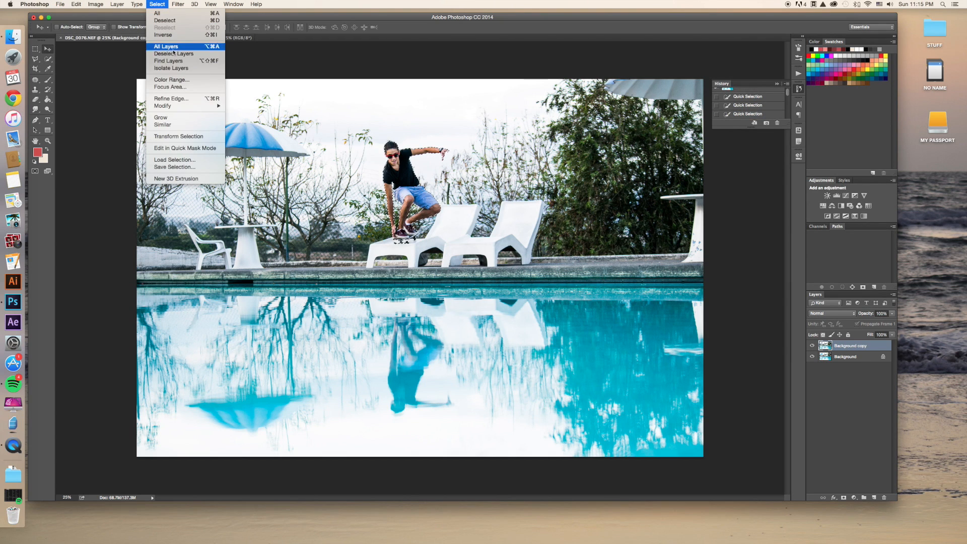
left_click(175, 166)
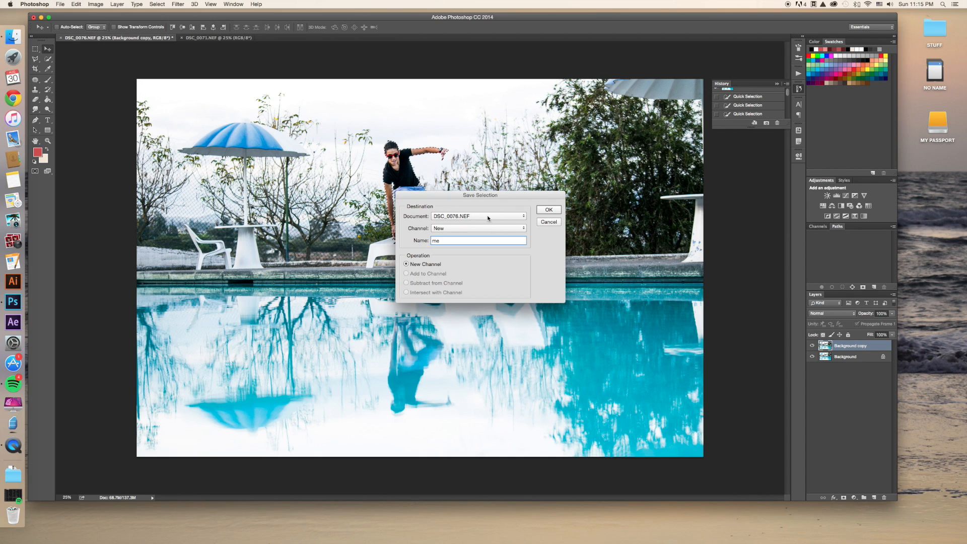
left_click(548, 210)
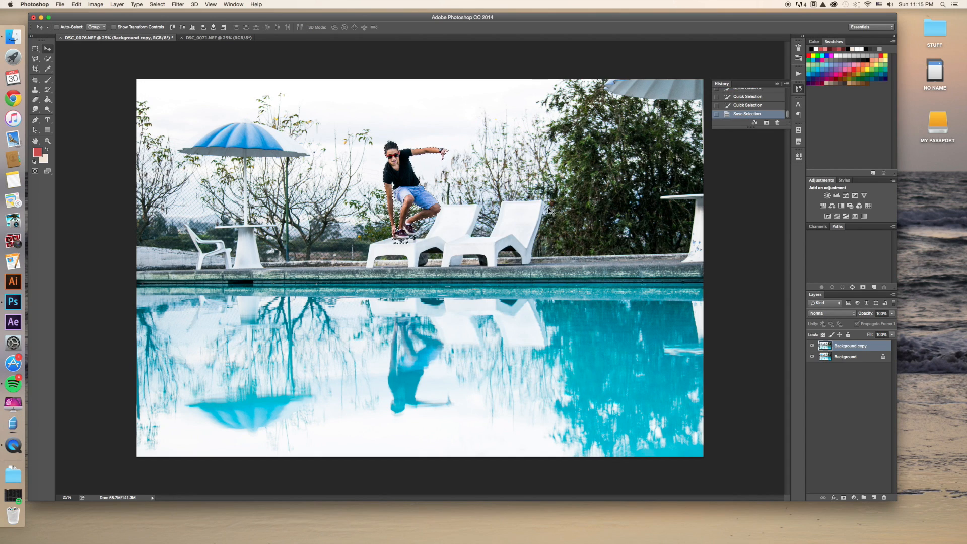
Duplicate the Background layer of DSC_0071.NEF into the DSC_0076.NEF document as "Background copy 2".
key("super+equal")
scroll(377, 125, "up", 5)
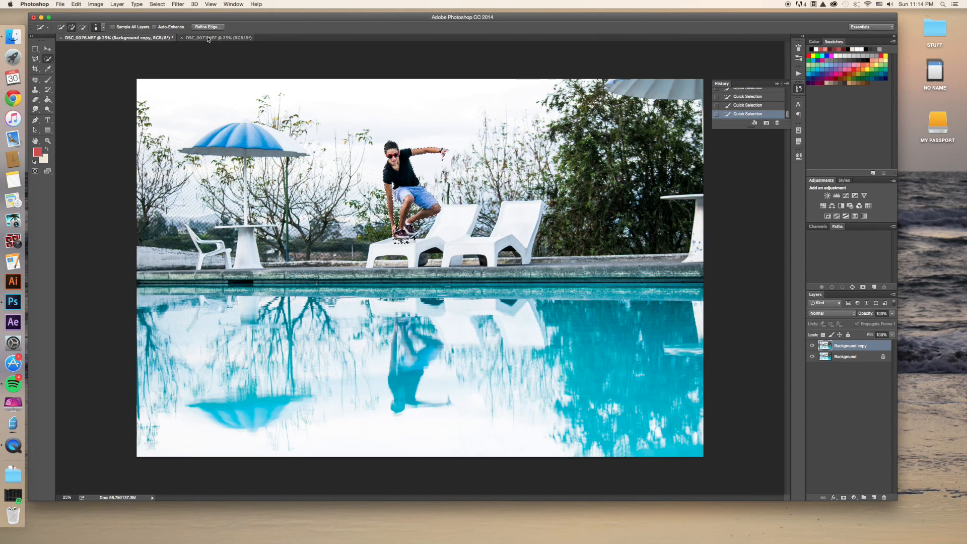
left_click(206, 38)
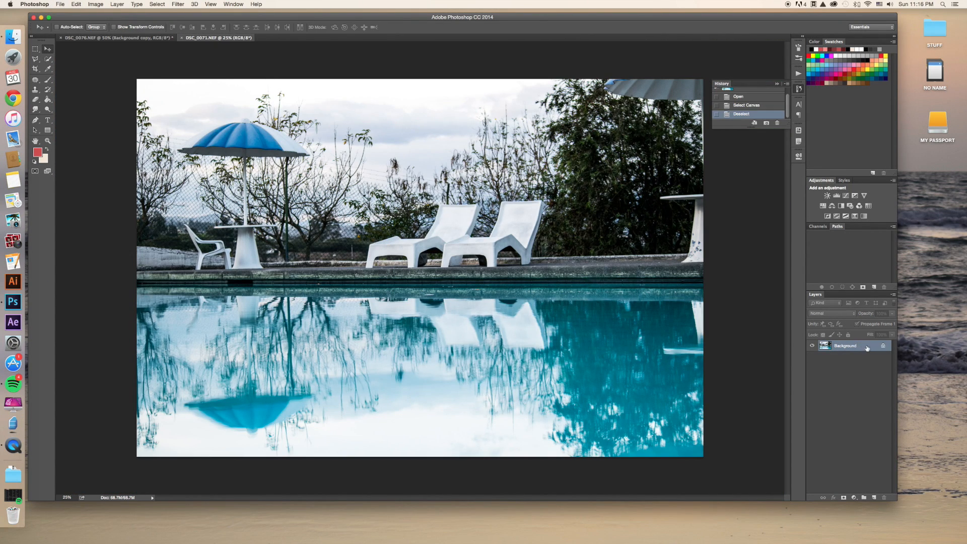
right_click(867, 347)
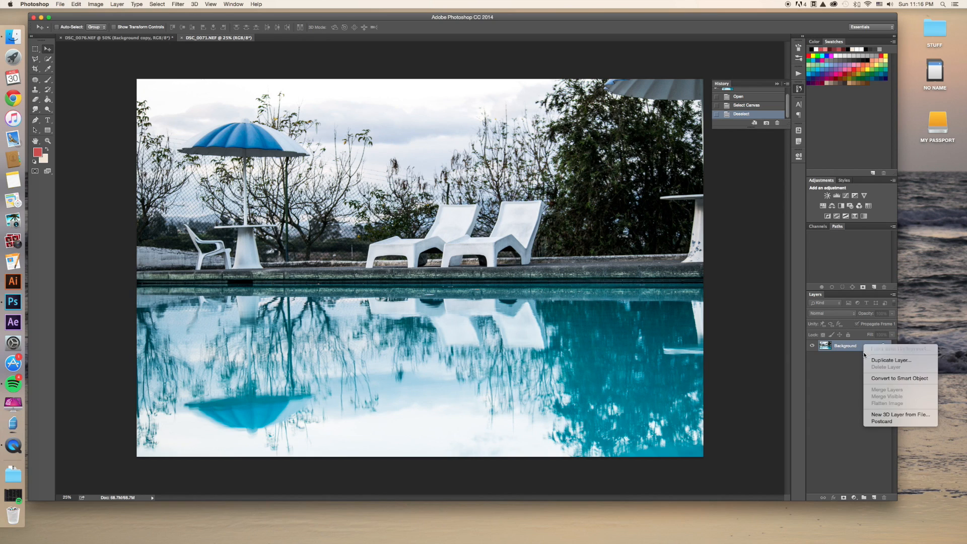
left_click(875, 362)
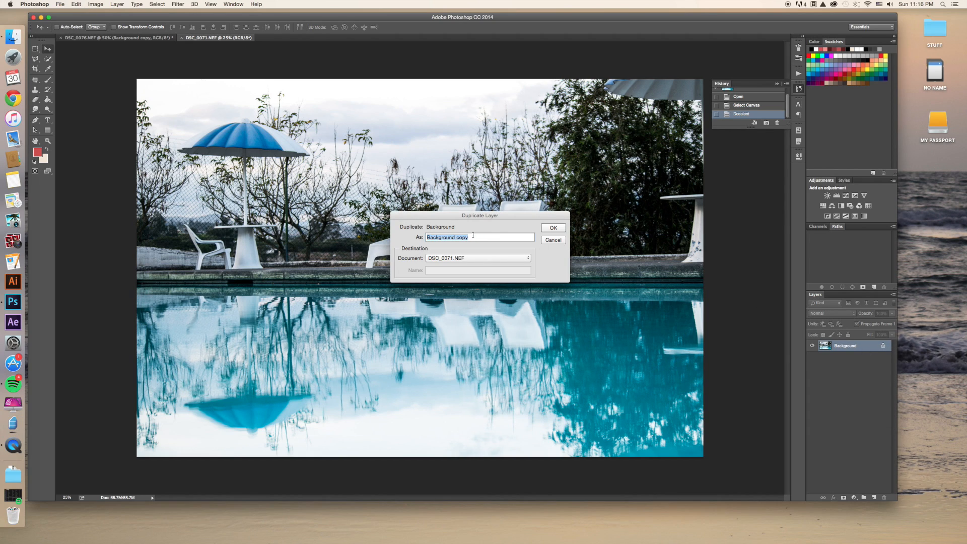
left_click(452, 257)
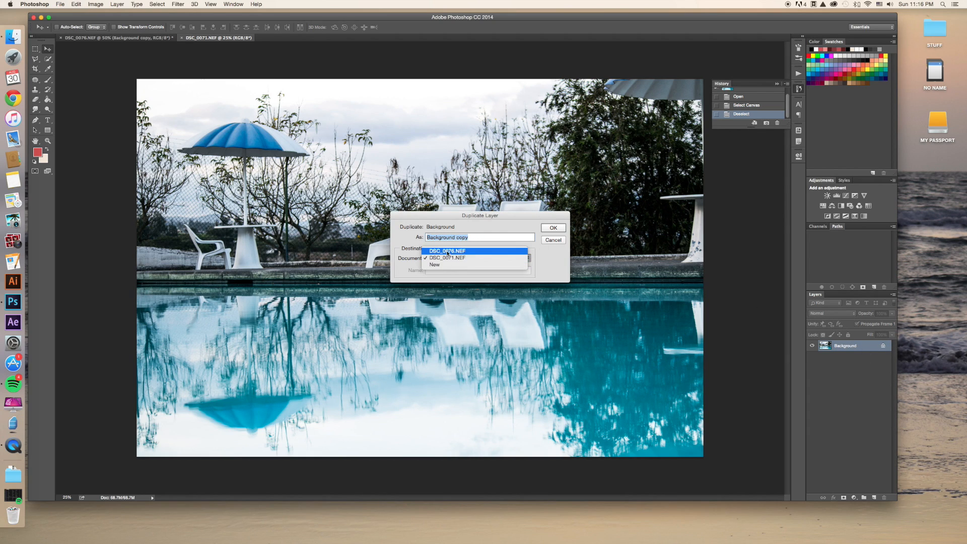
left_click(448, 252)
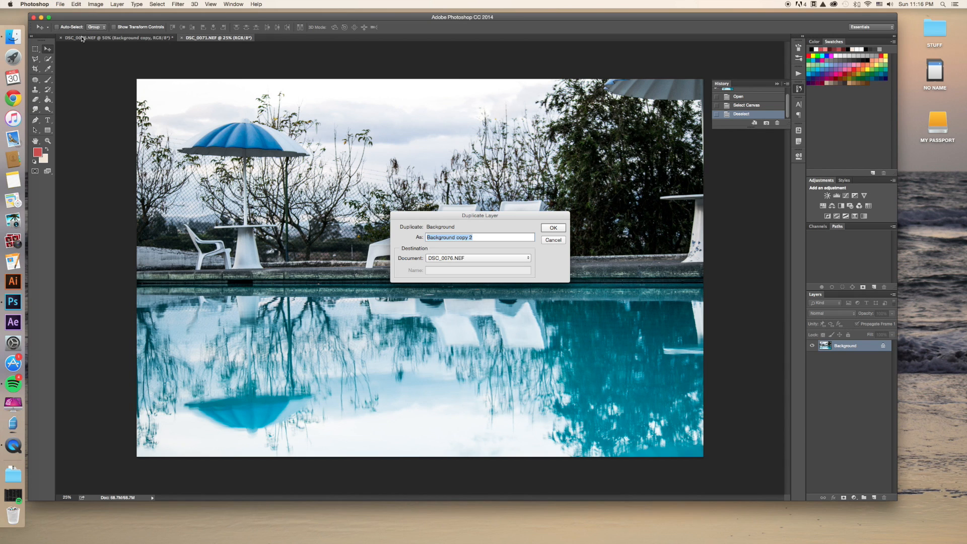
left_click(552, 228)
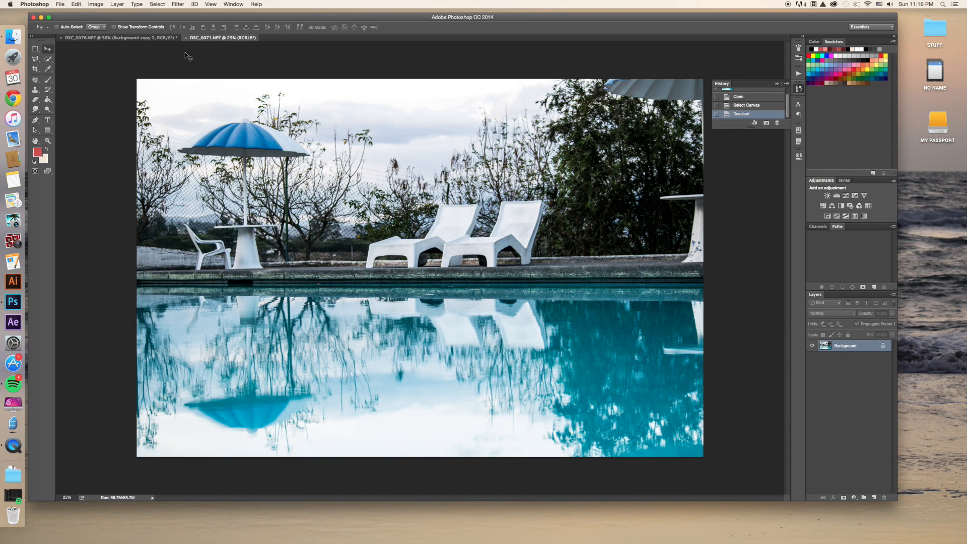
In DSC_0076.NEF, move the Background copy 2 layer beneath the Background copy layer.
left_click(120, 38)
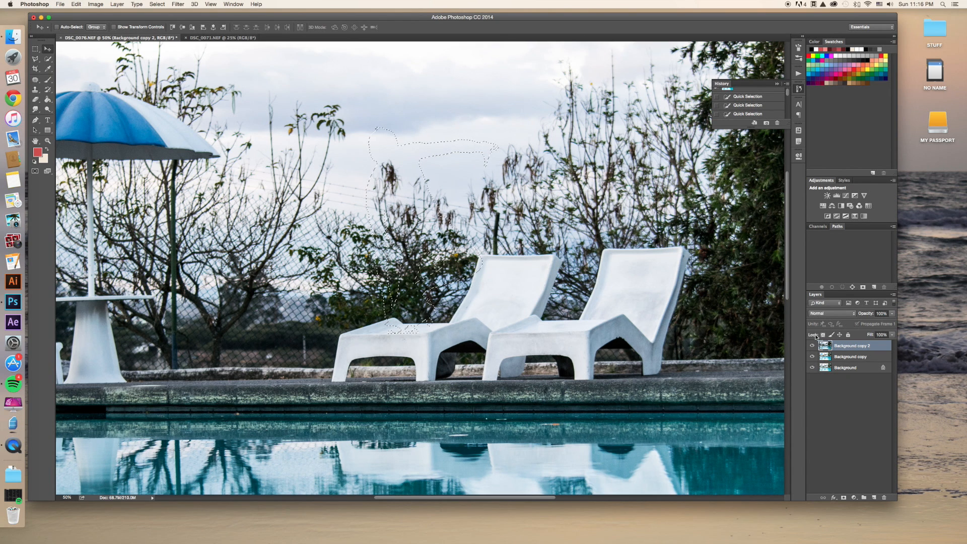
left_click_drag(823, 346, 825, 358)
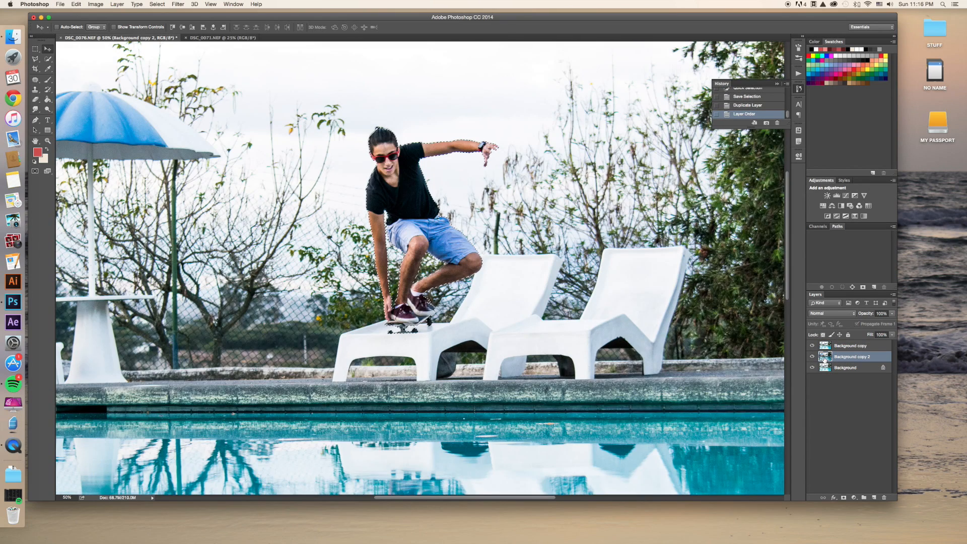
key("super+minus")
key("super+minus")
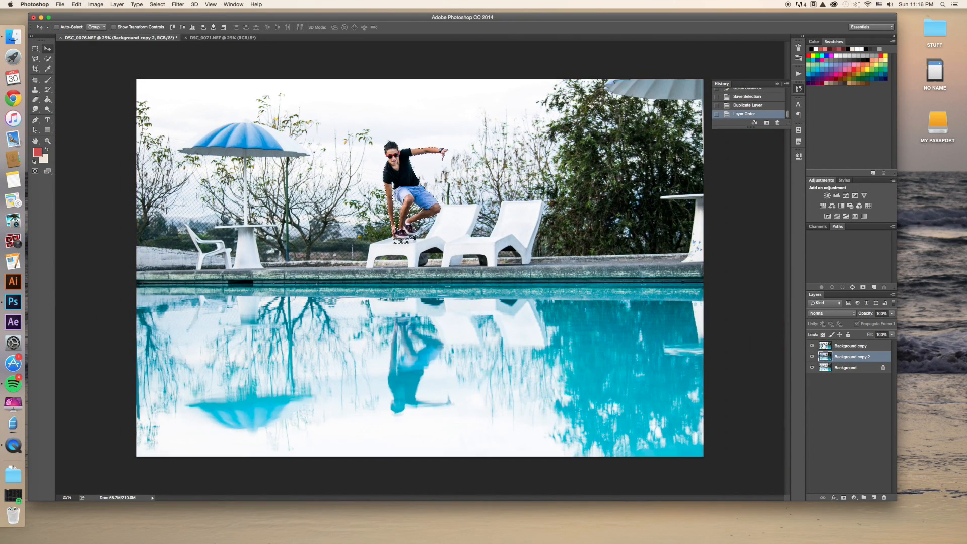
Compare the skater shot with the empty pool shot by toggling the visibility of Background copy and Background copy 2.
left_click(832, 346)
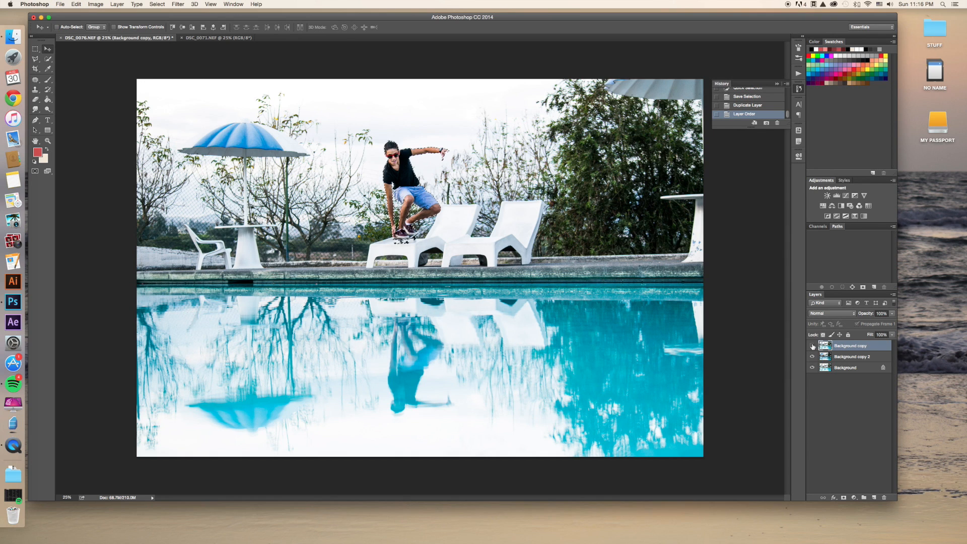
left_click(813, 346)
left_click(814, 356)
left_click(813, 356)
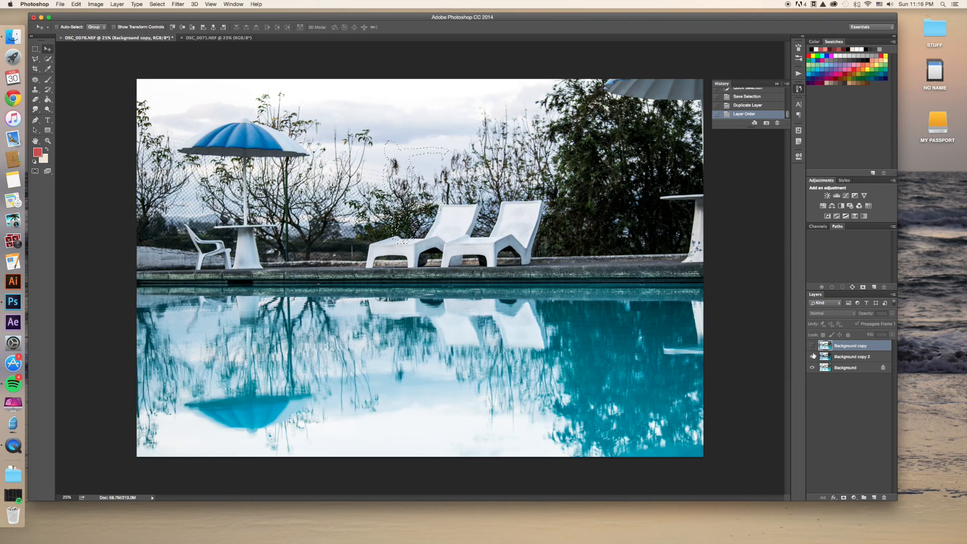
left_click(813, 356)
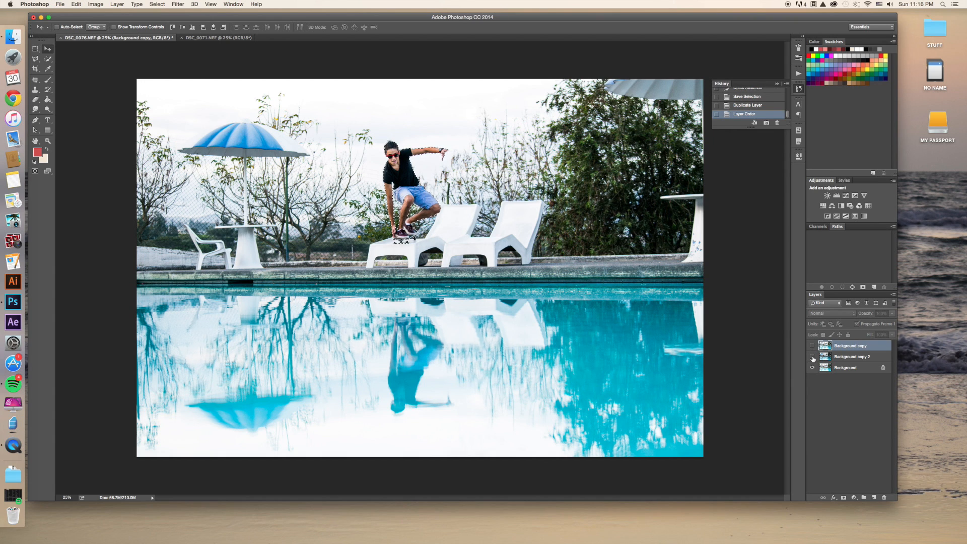
left_click(813, 356)
left_click(812, 346)
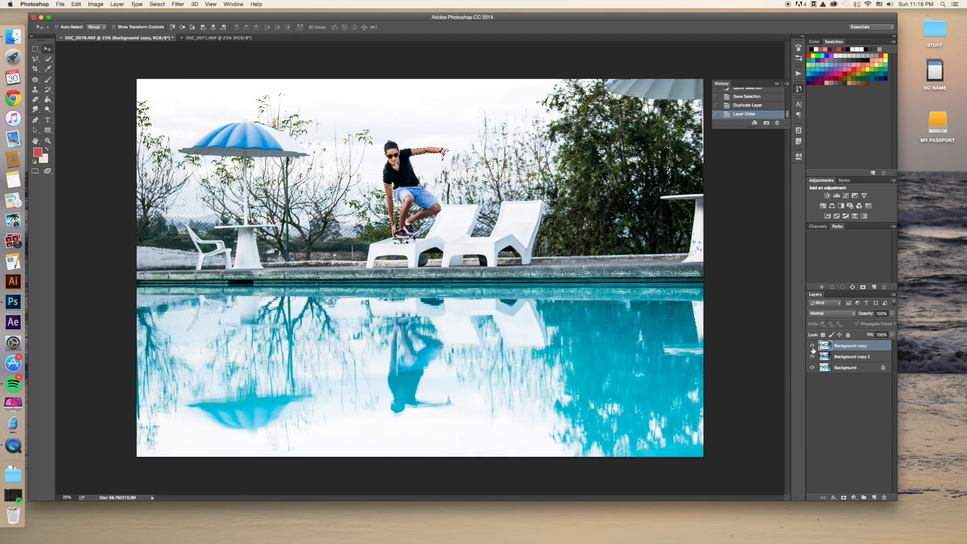
Add a layer mask to Background copy from the skater selection, and make the layer's image active instead of its mask.
left_click(844, 498)
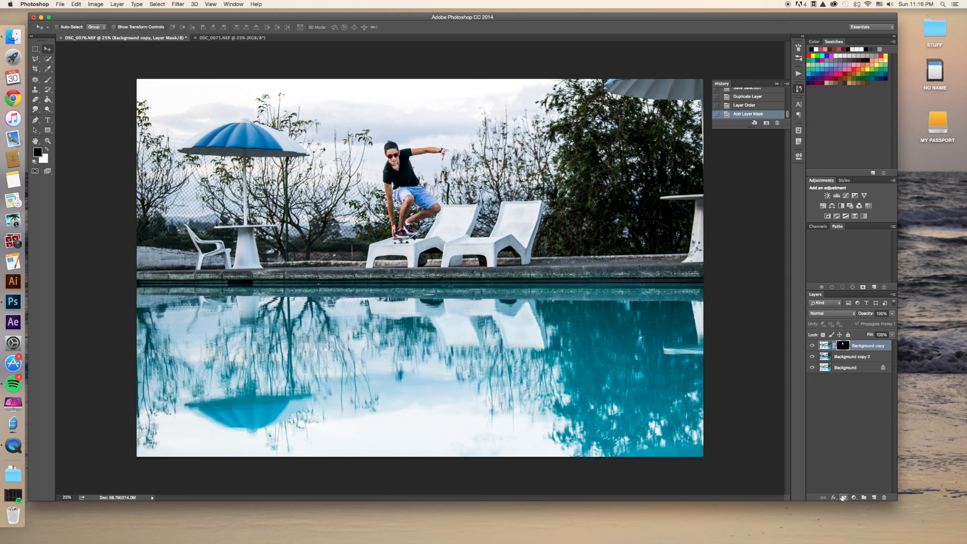
key("super+plus")
key("super+plus")
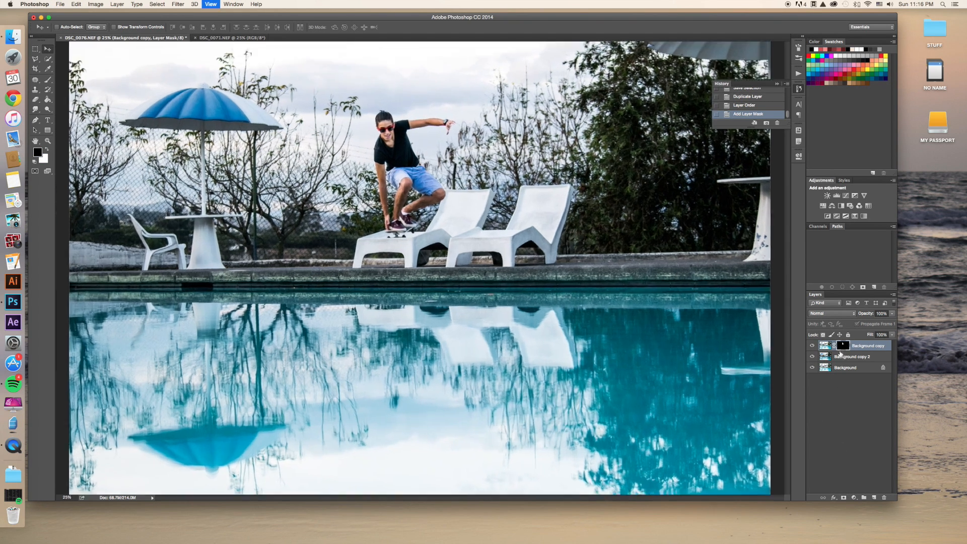
key("super+minus")
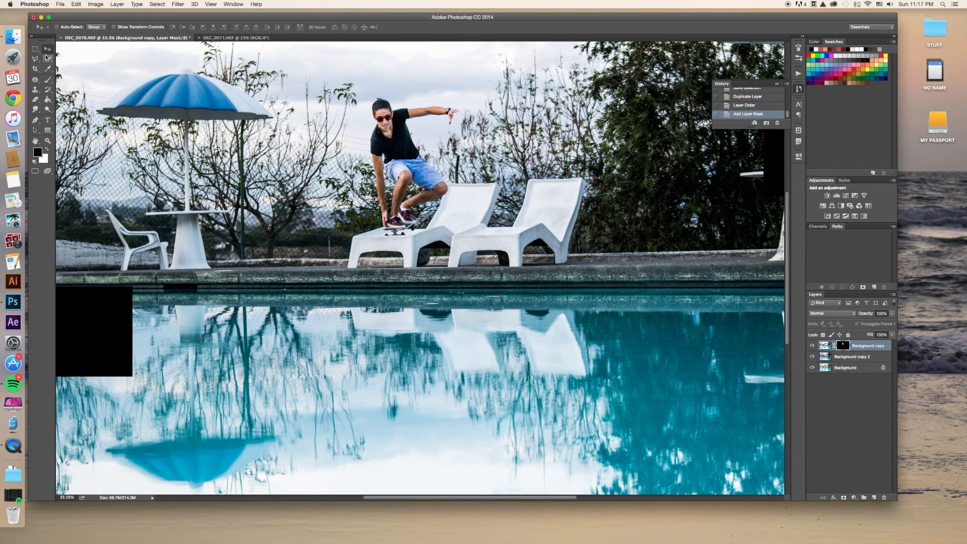
left_click(821, 346)
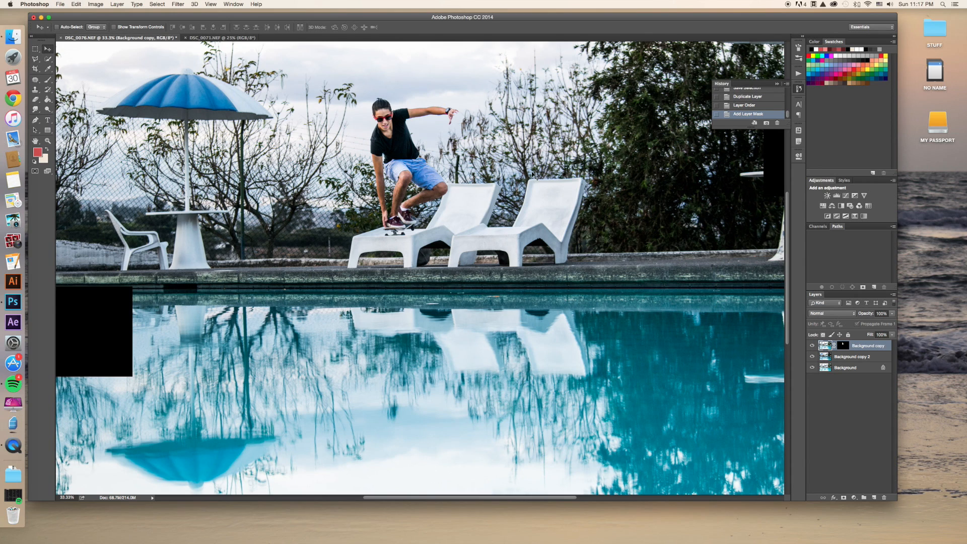
left_click_drag(388, 130, 406, 164)
key("super+minus")
key("super+plus")
key("super+z")
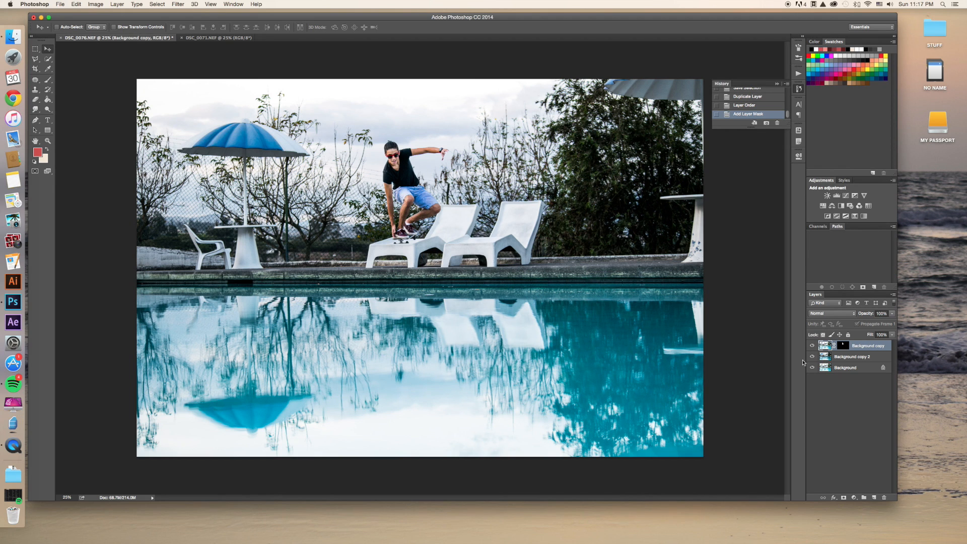
Enlarge the masked skater with Free Transform and place him at the pool's edge, between the umbrella table and the loungers.
key("super+plus")
left_click_drag(309, 219, 239, 202)
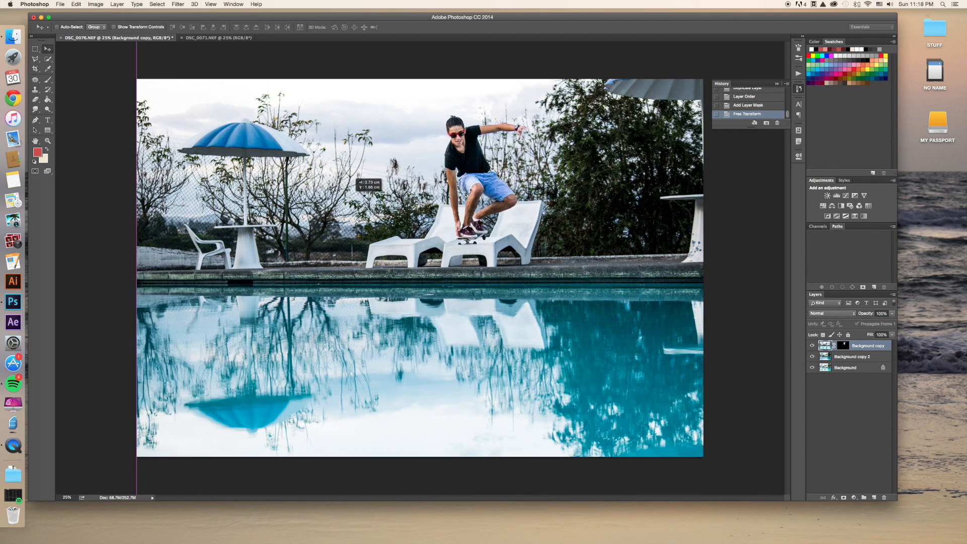
key("super+t")
key("super+minus")
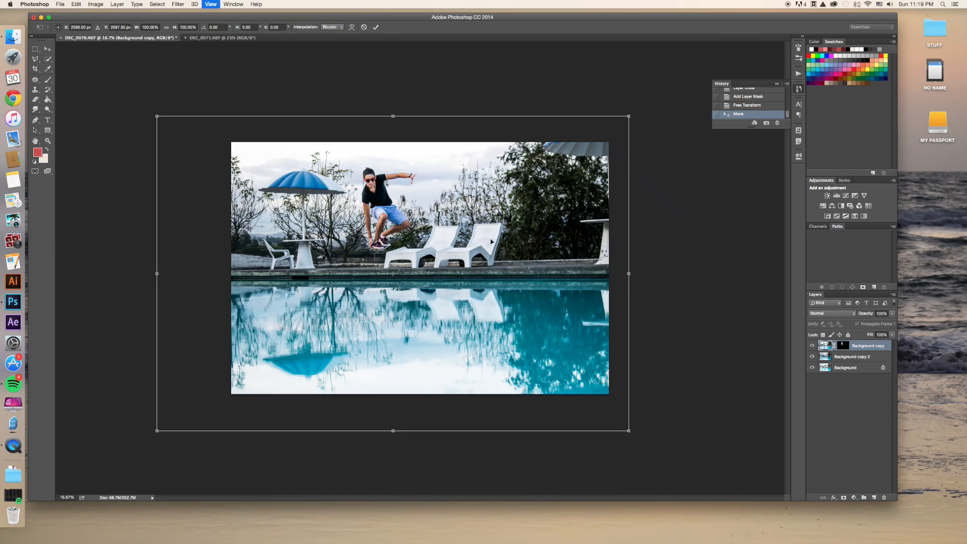
left_click_drag(629, 431, 663, 456)
left_click_drag(513, 303, 486, 313)
key("Return")
key("super+minus")
key("super+plus")
key("super+plus")
key("super+plus")
key("super+minus")
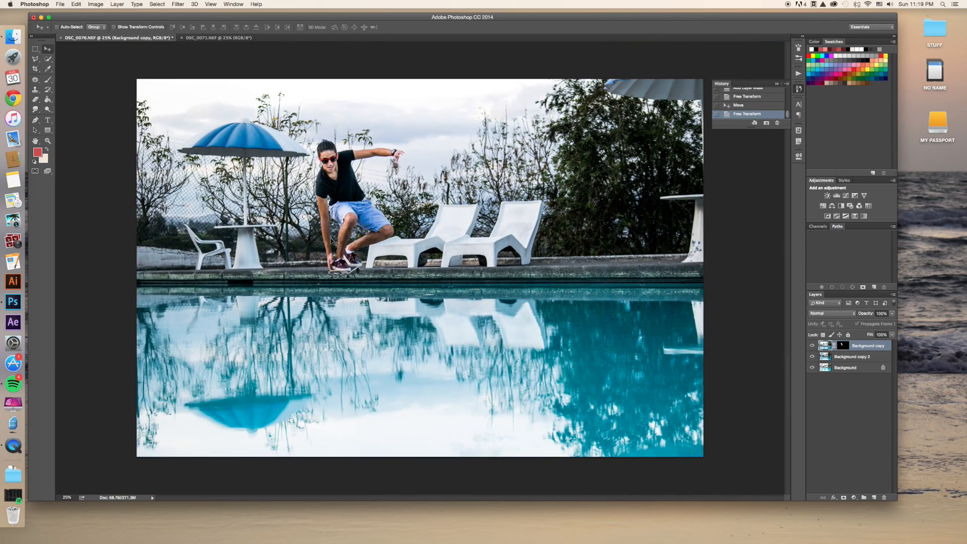
Reposition the skater lower so his skateboard hovers over the pool water just in front of the edge.
key("super+t")
key("super+plus")
key("super+plus")
key("super+plus")
key("super+plus")
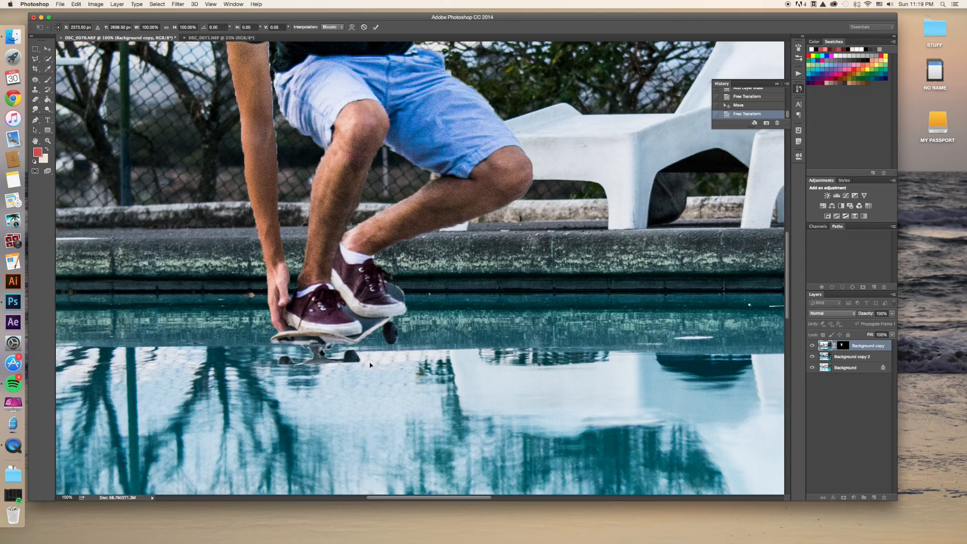
key("super+minus")
key("super+minus")
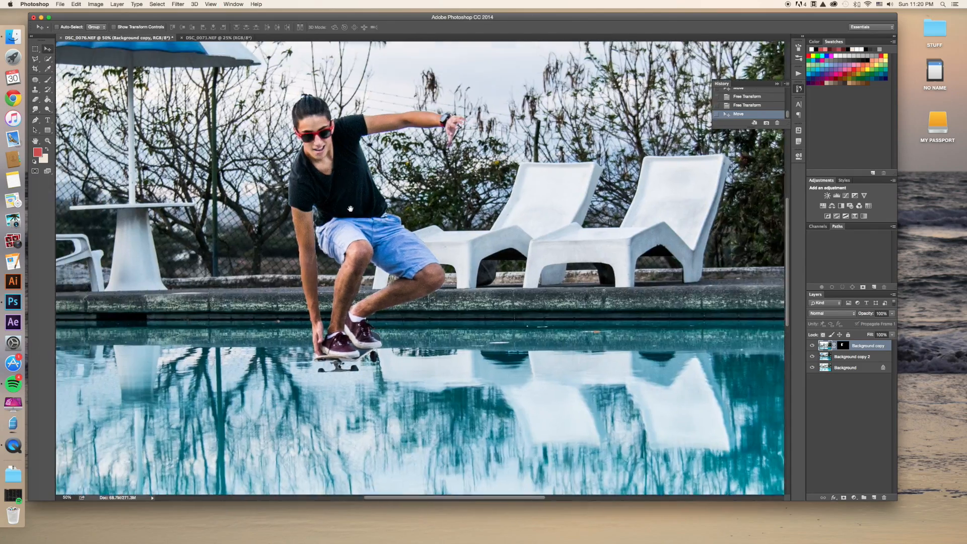
Activate the Background copy layer's mask and set the Brush tool to a soft 28 px tip.
key("super+plus")
key("super+plus")
left_click_drag(274, 170, 403, 215)
key("super+plus")
left_click_drag(361, 185, 498, 264)
left_click(842, 347)
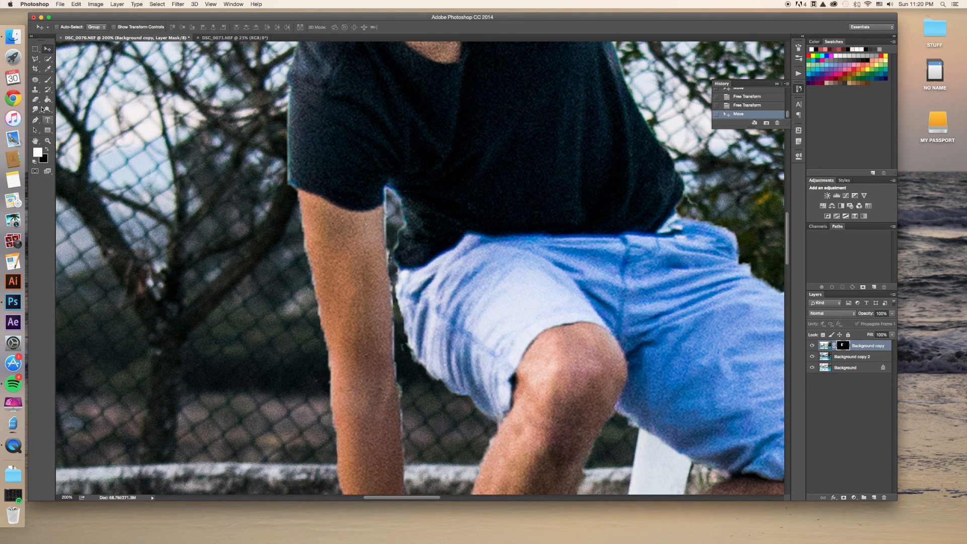
left_click(48, 80)
key("super+plus")
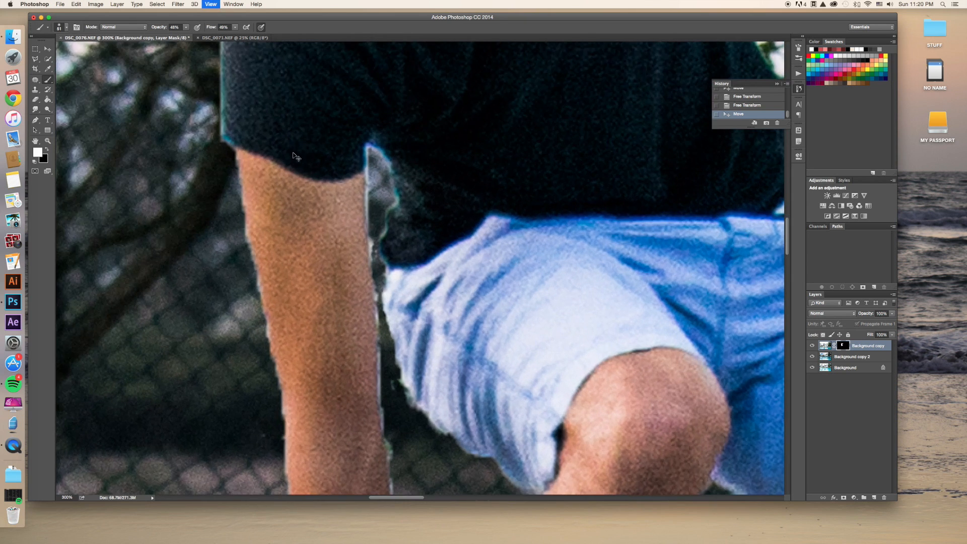
left_click_drag(330, 230, 411, 364)
right_click(284, 172)
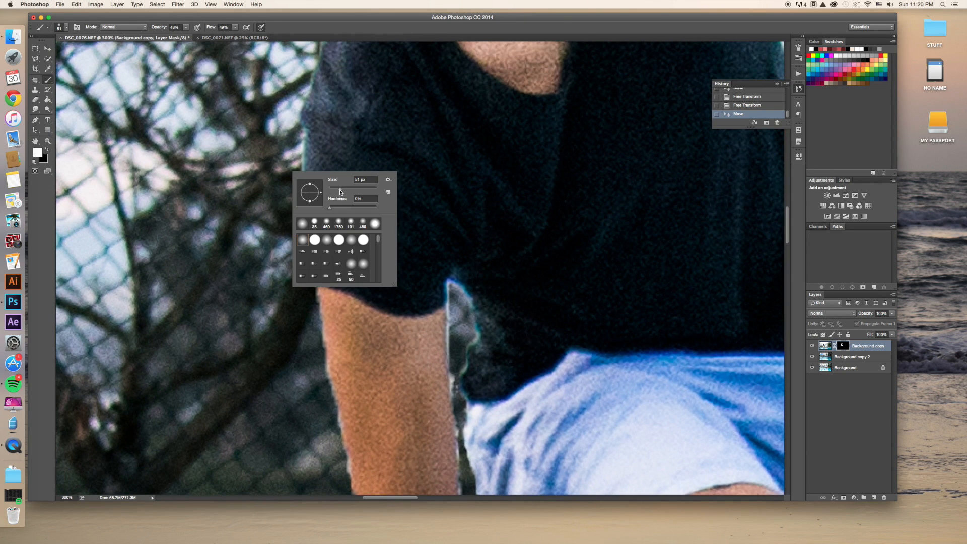
left_click_drag(339, 189, 335, 189)
Dab the mask beside the T-shirt's outer sleeve edge in white, and paint over that area in black.
left_click(291, 132)
left_click(291, 133)
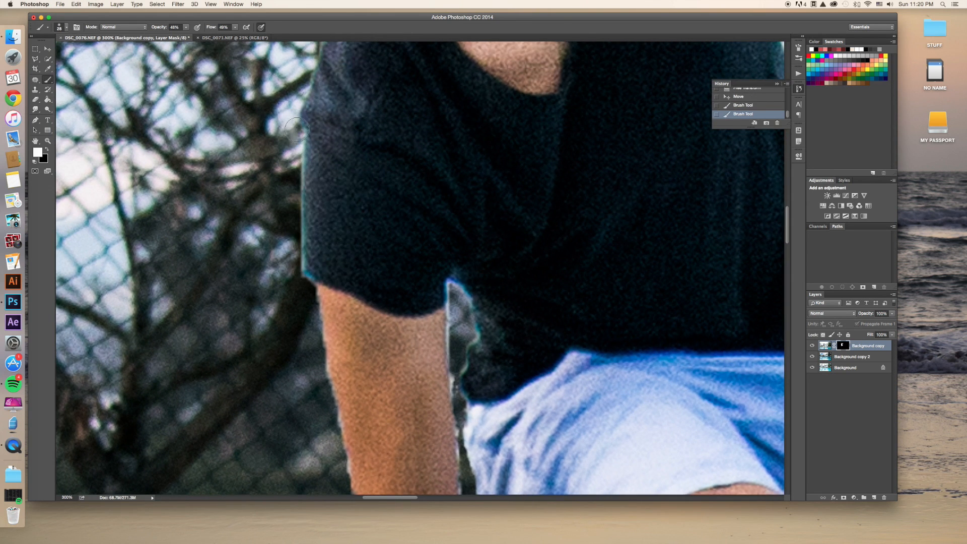
left_click(46, 151)
left_click_drag(289, 136, 293, 153)
Reduce the brush size to 11 px and mask out the fringe along the T-shirt's outer sleeve edge.
right_click(293, 195)
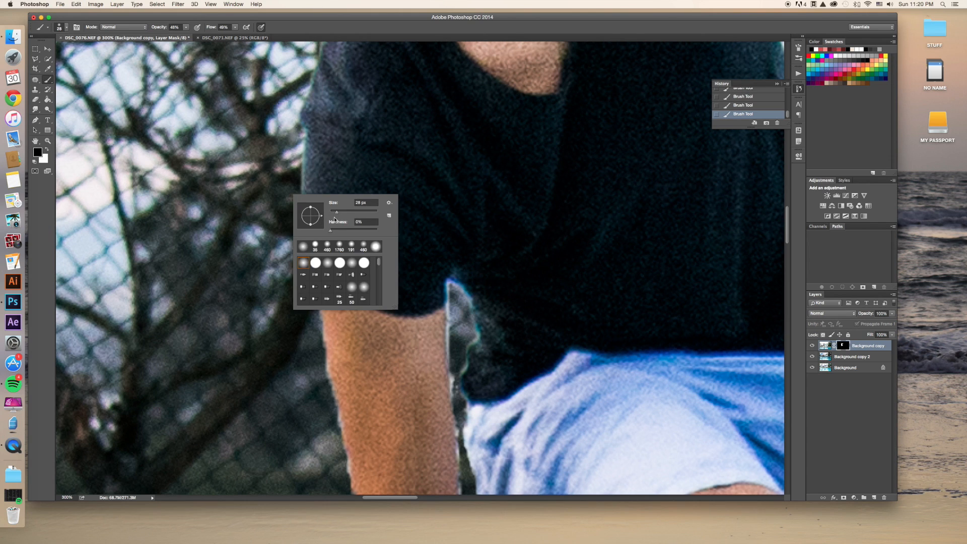
left_click(334, 212)
left_click(293, 117, "super")
left_click(293, 117, "super")
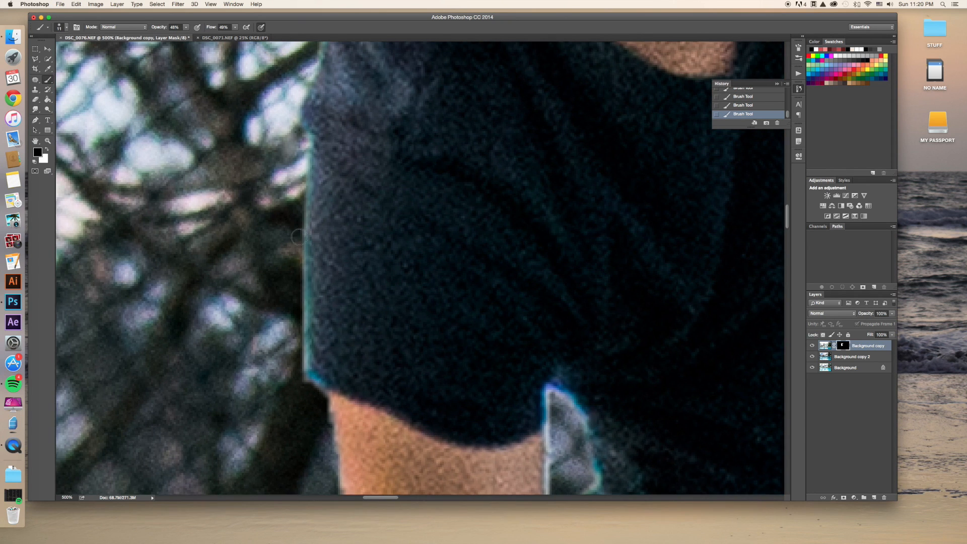
mouse_move(301, 204)
left_mouse_down()
mouse_move(307, 369)
mouse_move(300, 281)
left_mouse_up()
mouse_move(304, 144)
left_mouse_down()
mouse_move(341, 229)
mouse_move(355, 136)
left_mouse_up()
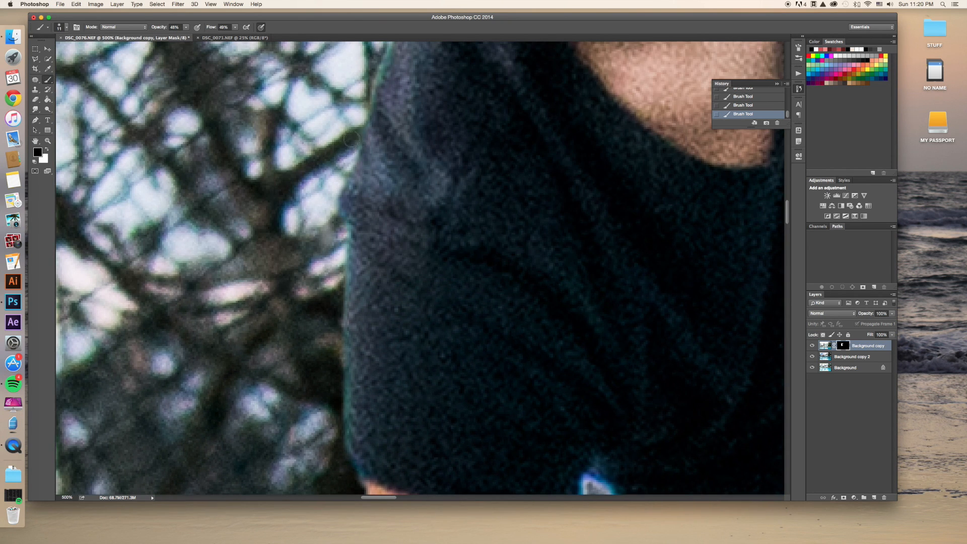
Mask out the light fringe along the inner edge of the skater's lowered arm, beside the shirt and shorts.
key("super+minus")
key("super+minus")
mouse_move(423, 291)
left_mouse_down()
mouse_move(316, 229)
mouse_move(250, 86)
left_mouse_up()
key("super+equal")
key("super+equal")
mouse_move(301, 143)
left_mouse_down()
mouse_move(322, 160)
mouse_move(340, 225)
mouse_move(319, 281)
mouse_move(293, 249)
mouse_move(298, 220)
mouse_move(305, 323)
left_mouse_up()
left_click_drag(314, 372, 303, 226)
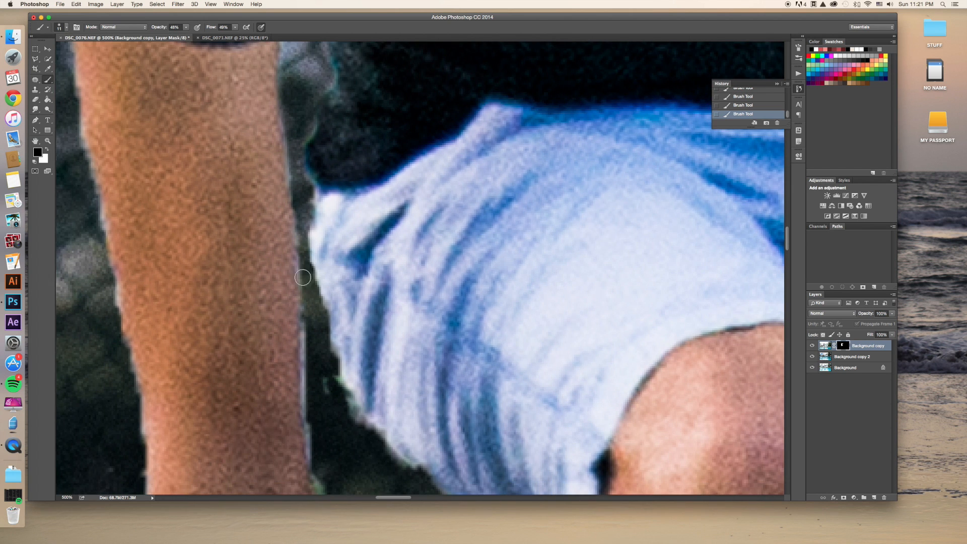
Undo the last three brush strokes on the skater's mask and restore two of them.
mouse_move(303, 272)
left_mouse_down()
mouse_move(309, 407)
mouse_move(302, 207)
mouse_move(292, 213)
mouse_move(443, 211)
left_mouse_up()
key("super+minus")
key("super+alt+z")
key("super+alt+z")
key("super+alt+z")
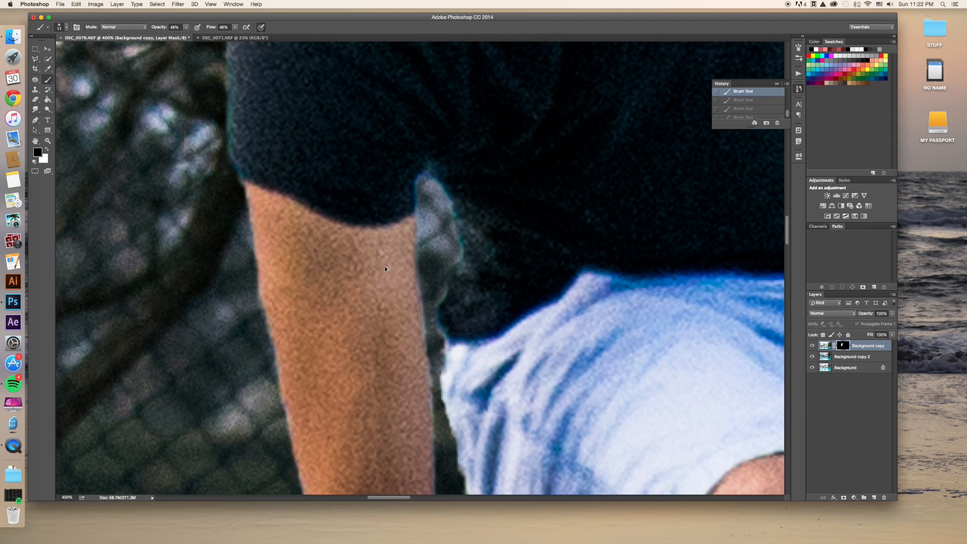
key("super+shift+z")
key("super+shift+z")
scroll(423, 204, "down", 10)
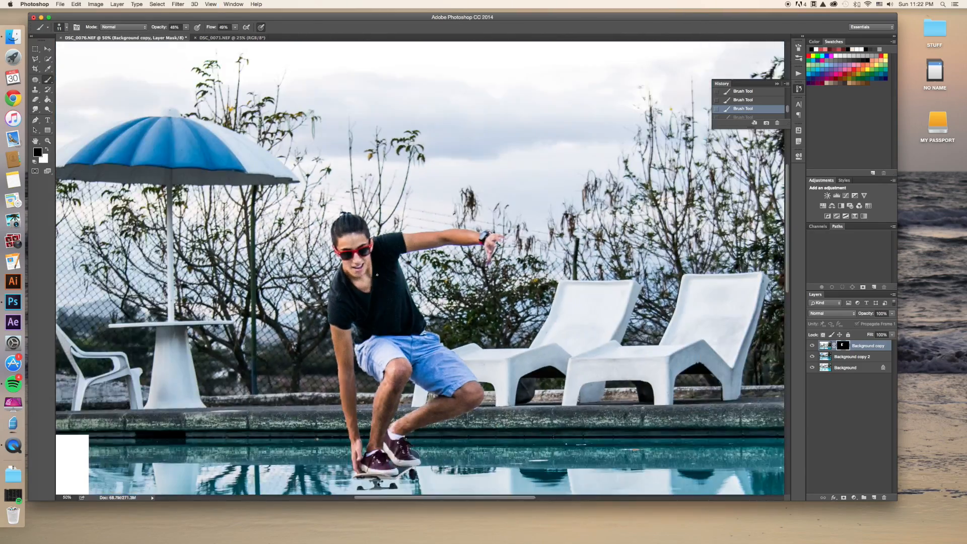
scroll(370, 291, "up", 8)
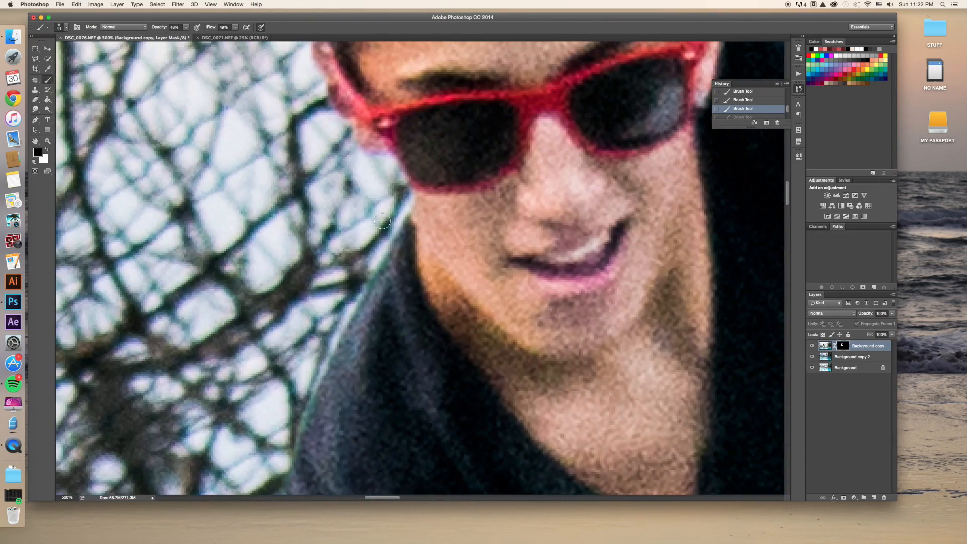
Restore an undone brush stroke on the skater's mask and clean the fringe along the T-shirt's edge.
key("super+shift+z")
left_click_drag(396, 301, 410, 297)
scroll(418, 193, "down", 1)
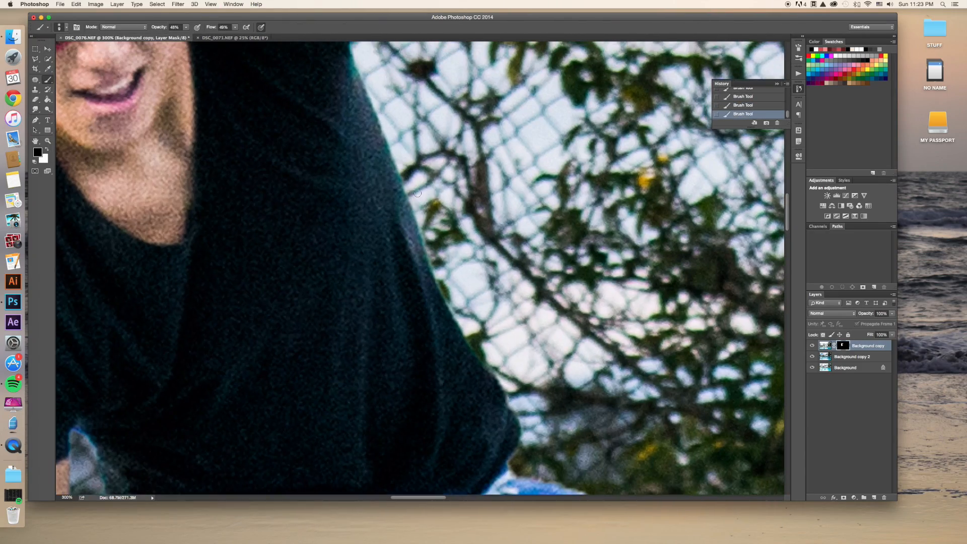
scroll(407, 177, "up", 3)
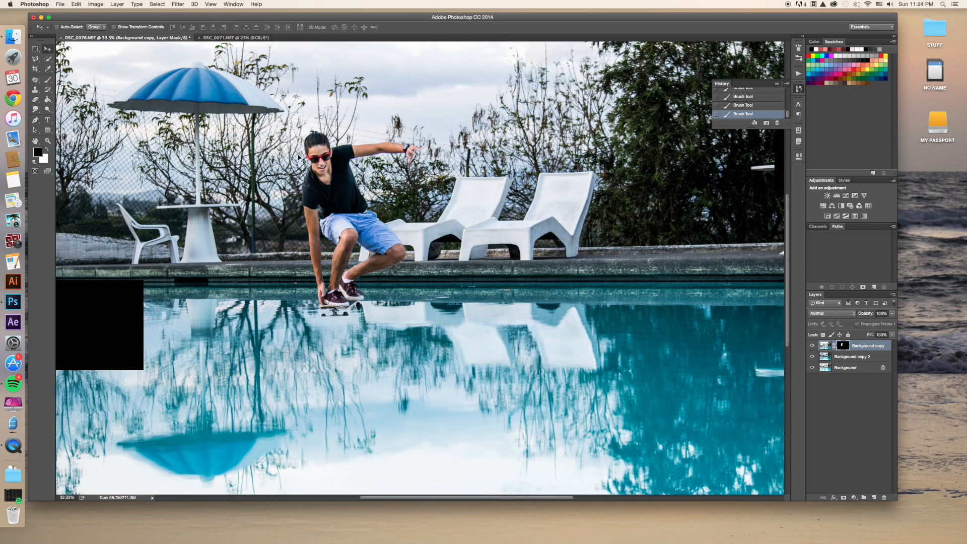
Rotate the masked skater layer slightly clockwise with Free Transform and apply it.
key("super+t")
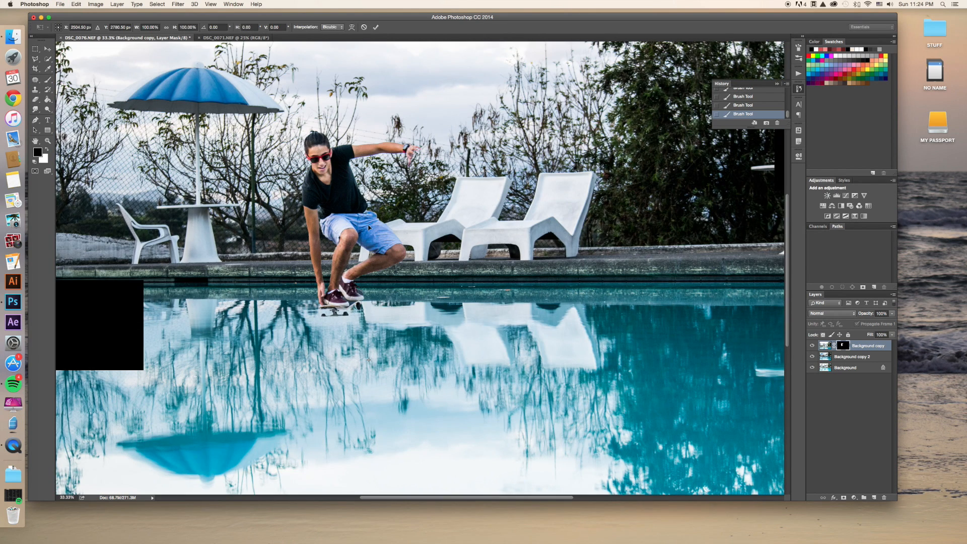
key("super+minus")
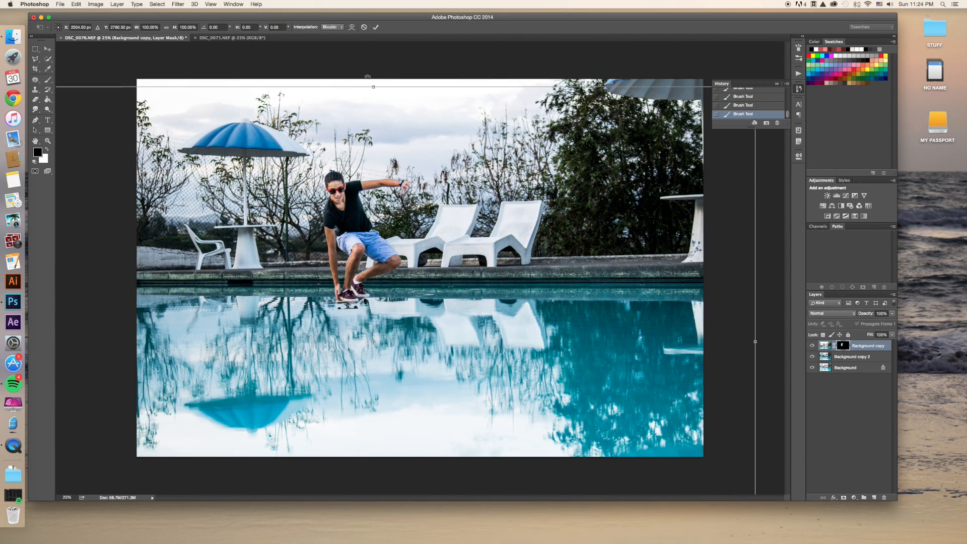
left_click_drag(367, 77, 378, 77)
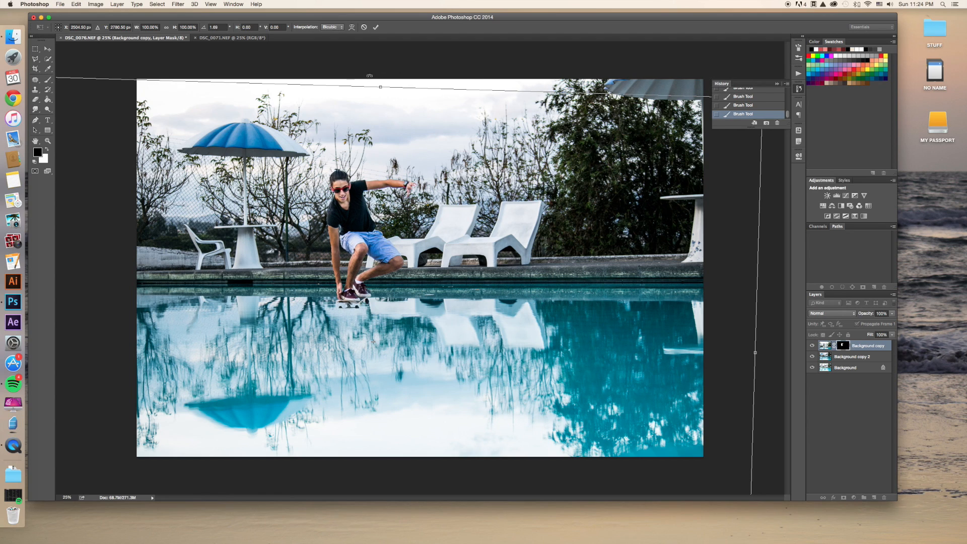
key("Return")
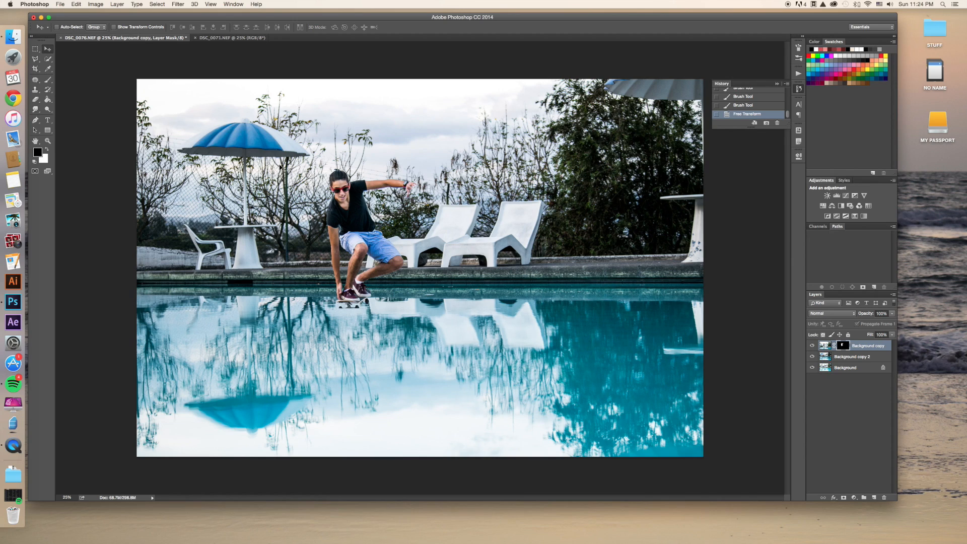
key("super+equal")
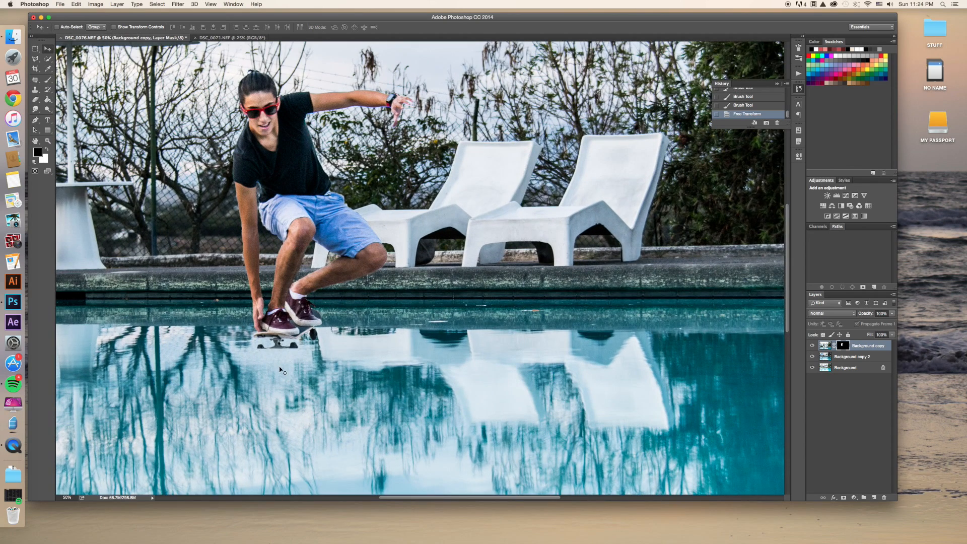
key("super+minus")
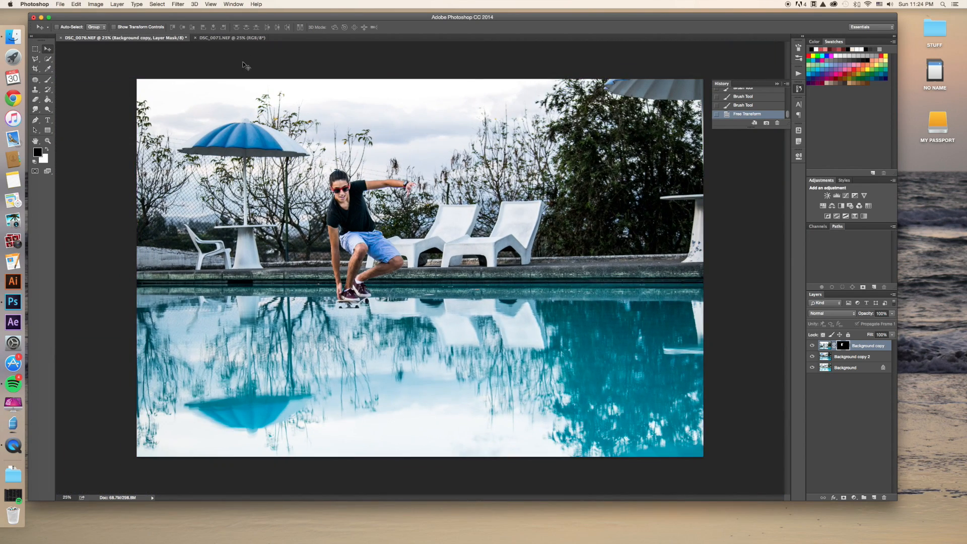
Hide the Background copy and Background copy 2 layers so only the original skater photo shows.
left_click(813, 357)
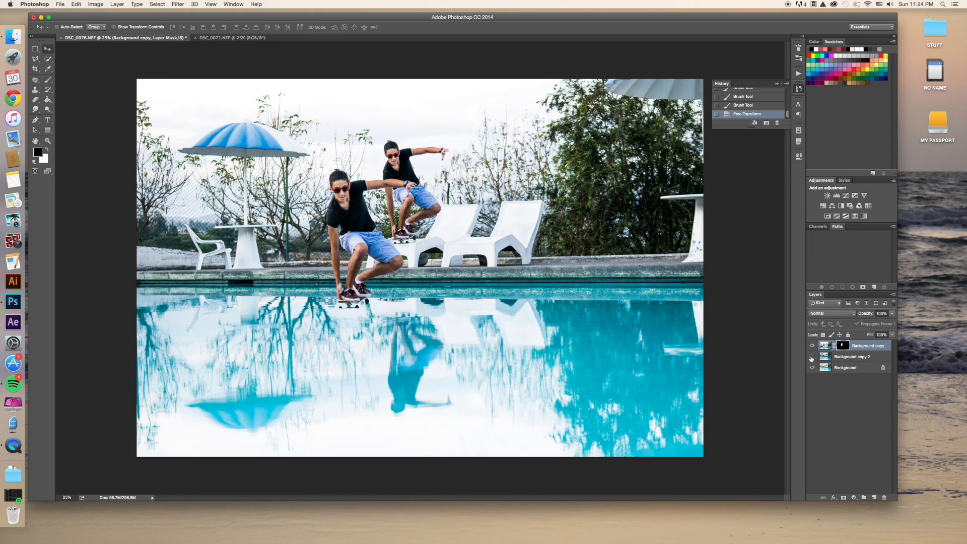
left_click(812, 346)
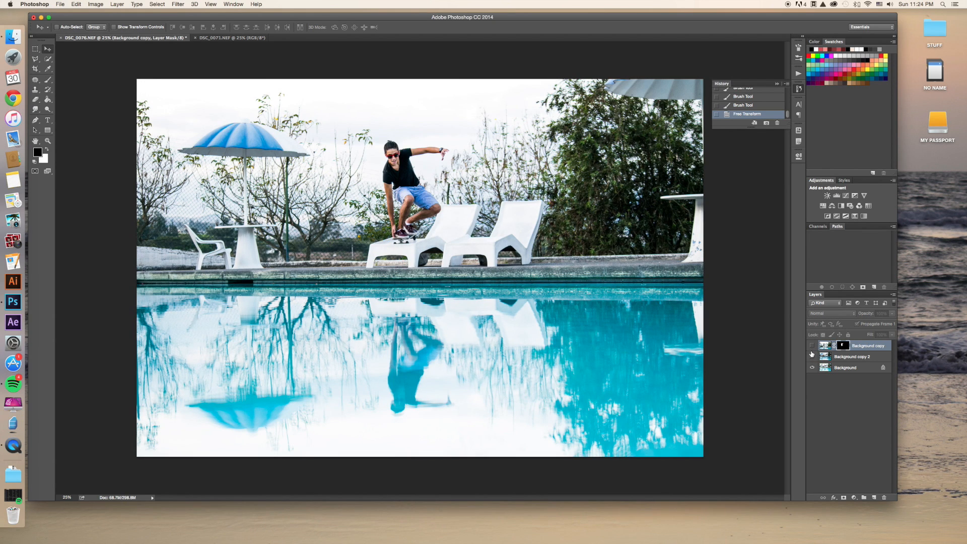
left_click(811, 346)
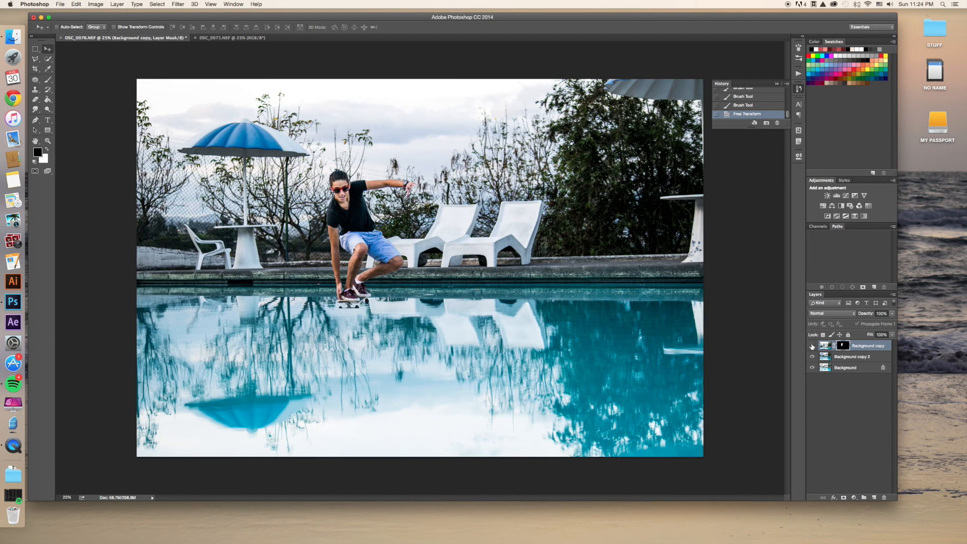
left_click(812, 346)
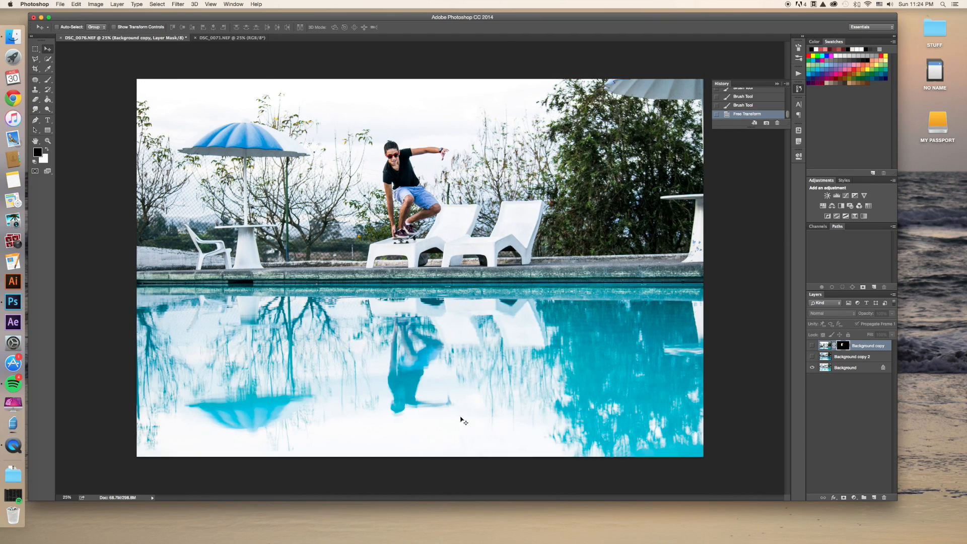
On the Background layer, select the head, torso and straight limbs of the skater's reflection using Quick Selection with a 17 px brush.
key("super+plus")
key("super+plus")
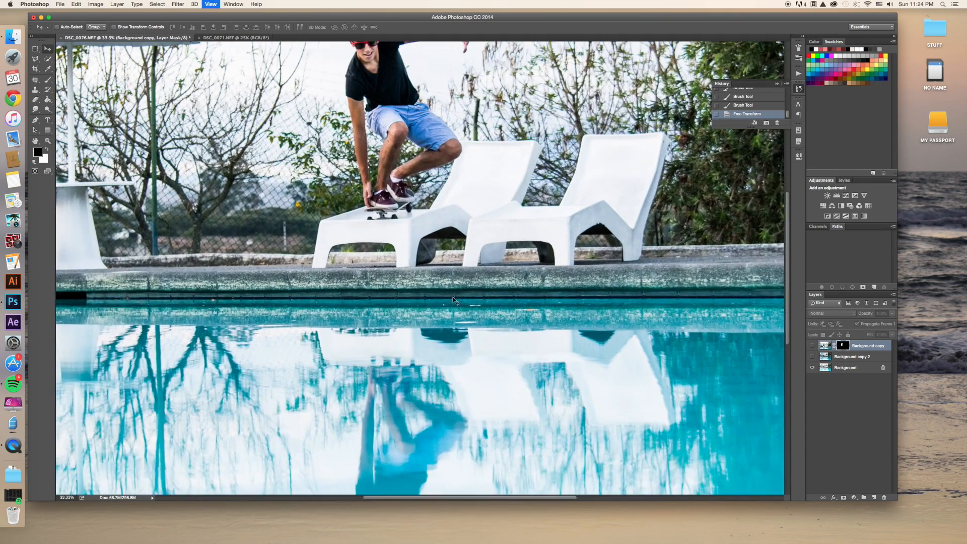
left_click_drag(416, 432, 441, 222)
key("super+plus")
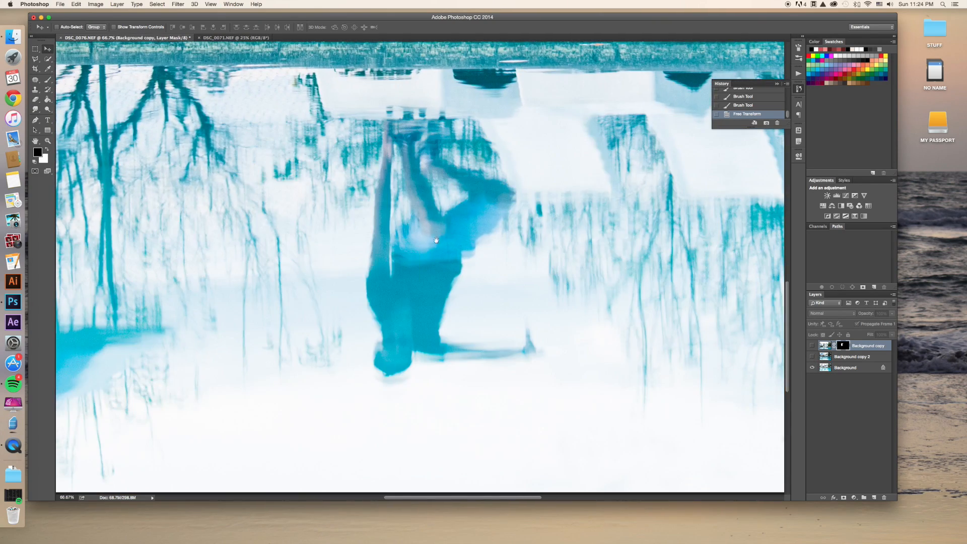
mouse_move(439, 257)
left_mouse_down()
mouse_move(437, 233)
mouse_move(434, 277)
mouse_move(409, 293)
mouse_move(444, 277)
mouse_move(411, 124)
left_mouse_up()
key("super+plus")
key("w")
left_click(829, 371)
left_click(103, 26)
type("17")
mouse_move(370, 212)
left_mouse_down()
mouse_move(374, 123)
mouse_move(429, 93)
left_mouse_up()
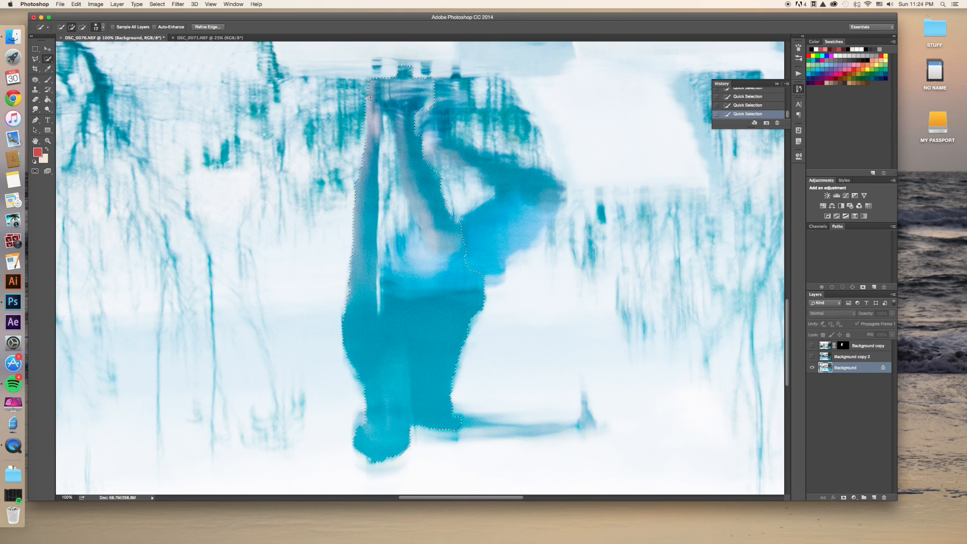
Extend the selection over the reflection's bent leg and outstretched arm, excluding the gaps between the limbs.
left_click_drag(456, 235, 537, 199)
left_click(471, 191, "alt")
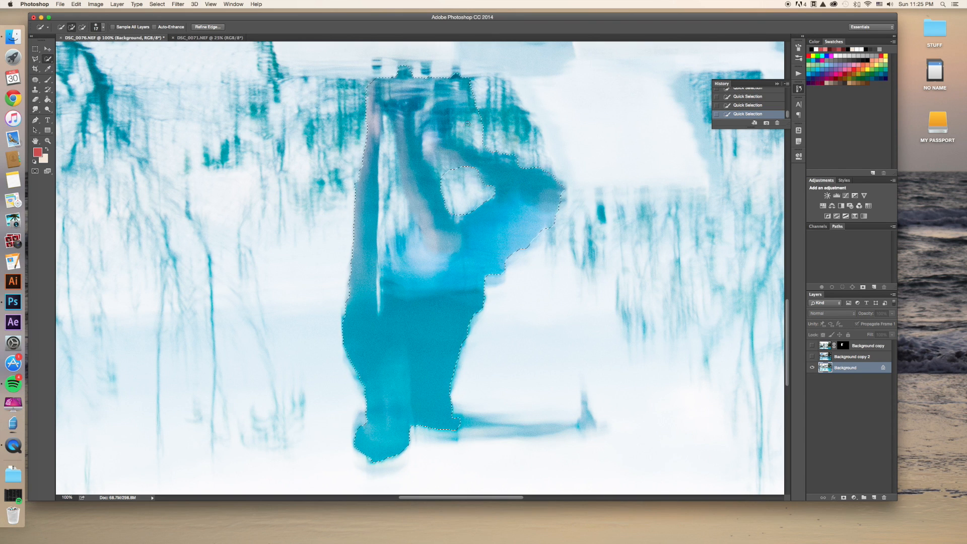
mouse_move(478, 136)
left_mouse_down()
mouse_move(512, 157)
mouse_move(471, 120)
mouse_move(475, 91)
mouse_move(458, 100)
mouse_move(456, 80)
left_mouse_up()
left_click_drag(387, 151, 389, 222)
left_click_drag(432, 151, 438, 171)
left_click_drag(459, 425, 586, 424)
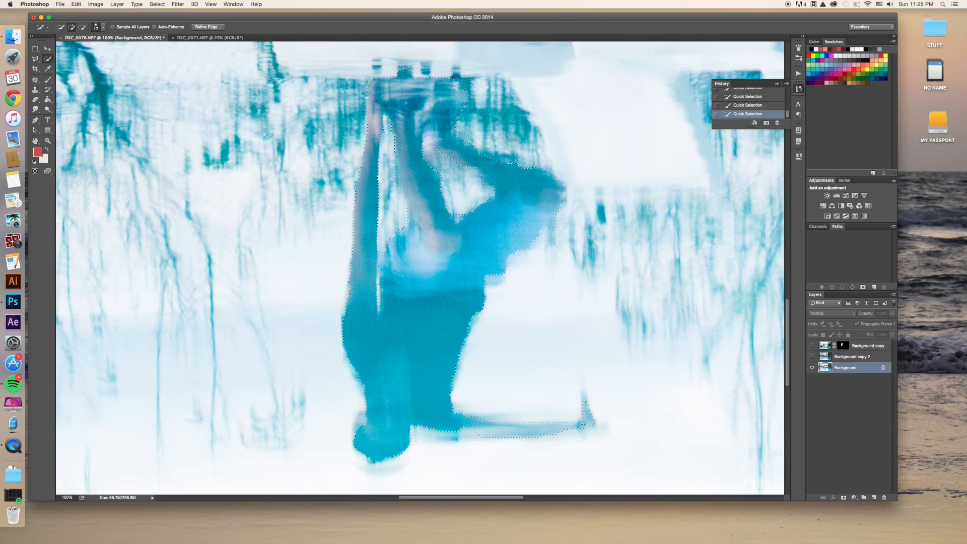
Duplicate the Background layer with the default copy name.
right_click(860, 367)
left_click(885, 382)
key("Return")
Add the reflected skateboard's wheels to the selection and subtract the water between them.
left_click(381, 133)
left_click(380, 247)
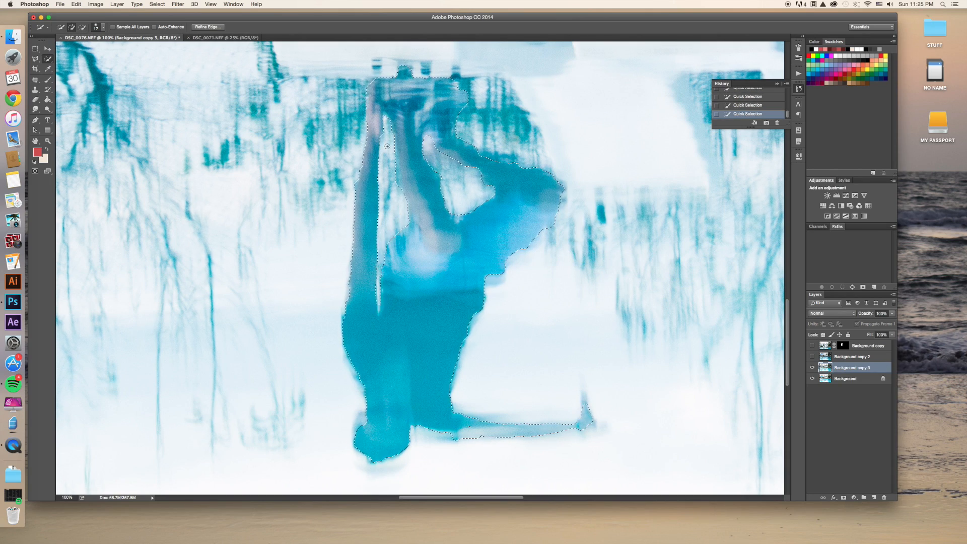
scroll(380, 246, "up", 3)
key("super+plus")
key("super+plus")
scroll(398, 154, "up", 4)
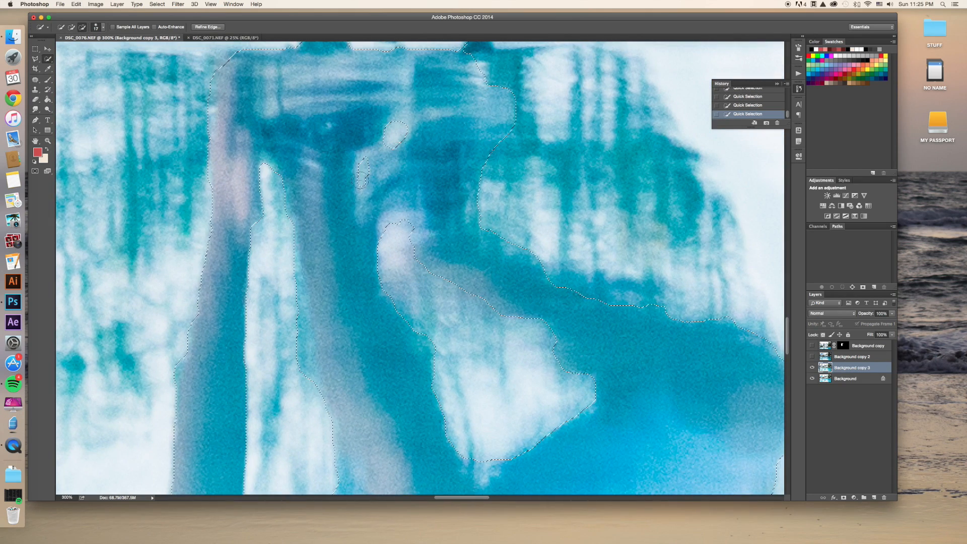
key("super+minus")
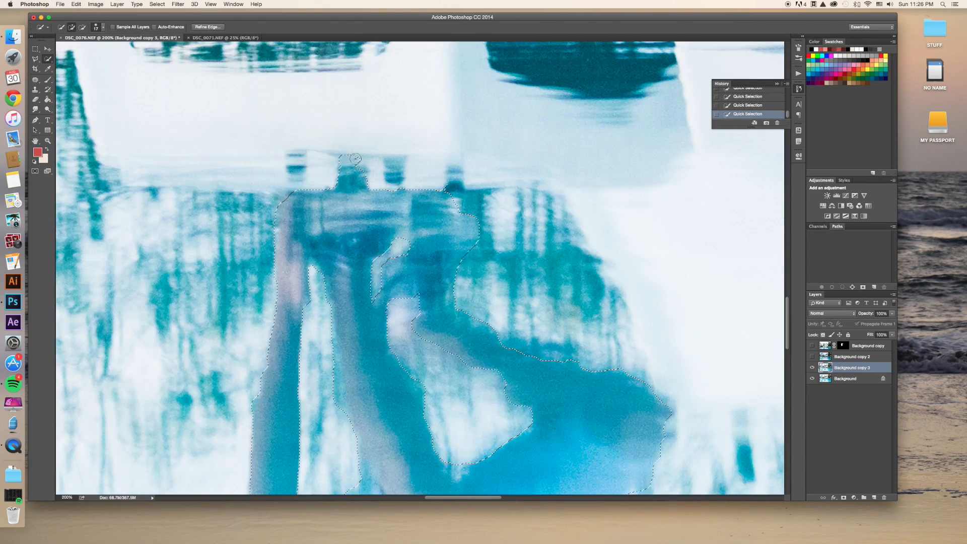
left_click(378, 174, "alt")
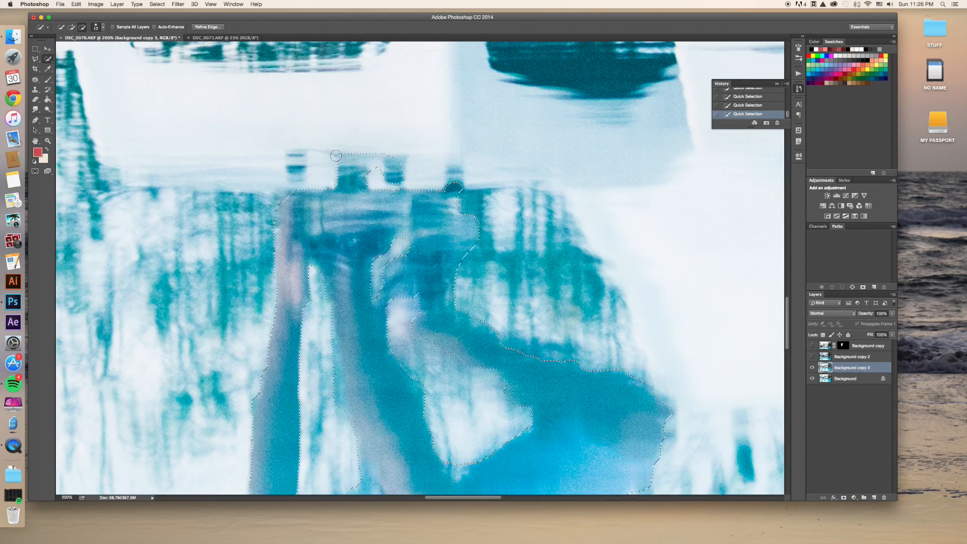
left_click(297, 162)
left_click(317, 169, "alt")
Refine the selection around the reflected board, legs, shorts and lowered arm.
left_click_drag(476, 453, 421, 188)
left_click(423, 190, "alt")
left_click(449, 295, "super")
left_click_drag(394, 431, 490, 291)
mouse_move(295, 131)
left_mouse_down()
mouse_move(308, 185)
mouse_move(312, 343)
left_mouse_up()
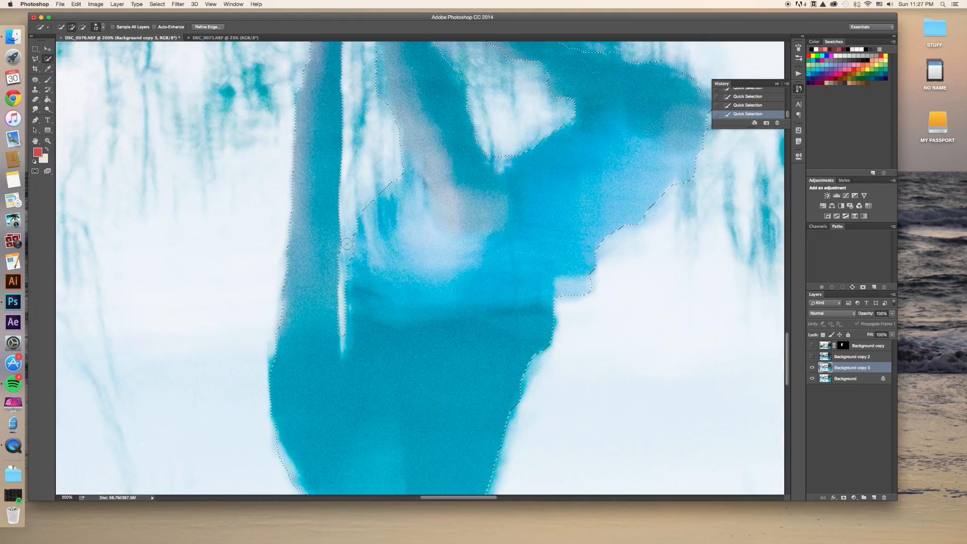
left_click_drag(338, 190, 346, 387)
left_click_drag(326, 108, 324, 186)
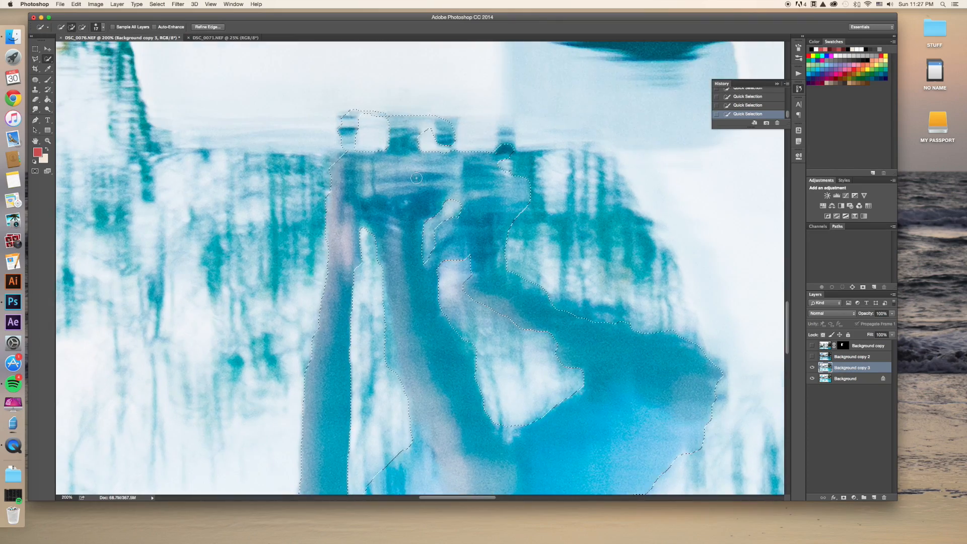
Add a layer mask to the duplicated layer from the reflection selection.
key("super+minus")
key("super+minus")
key("super+minus")
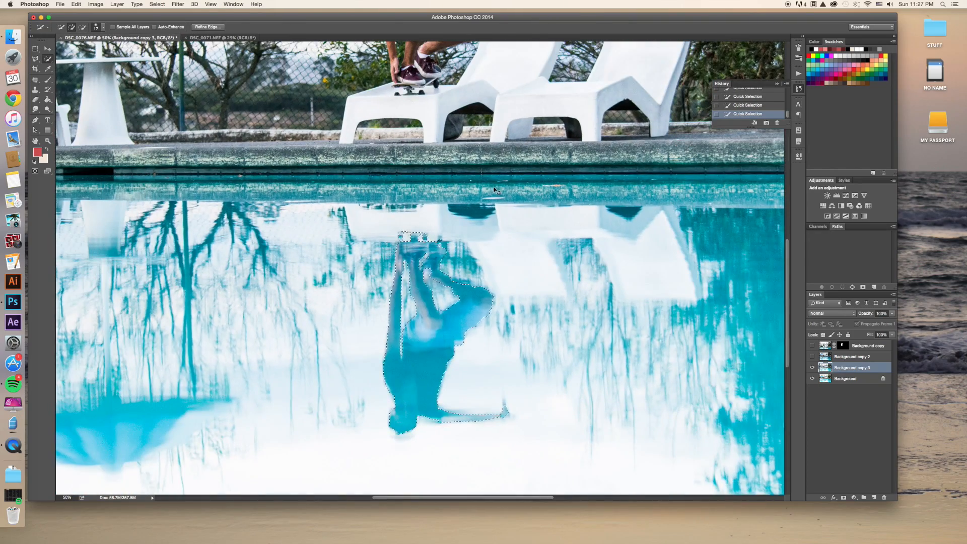
key("super+plus")
key("super+minus")
key("super+minus")
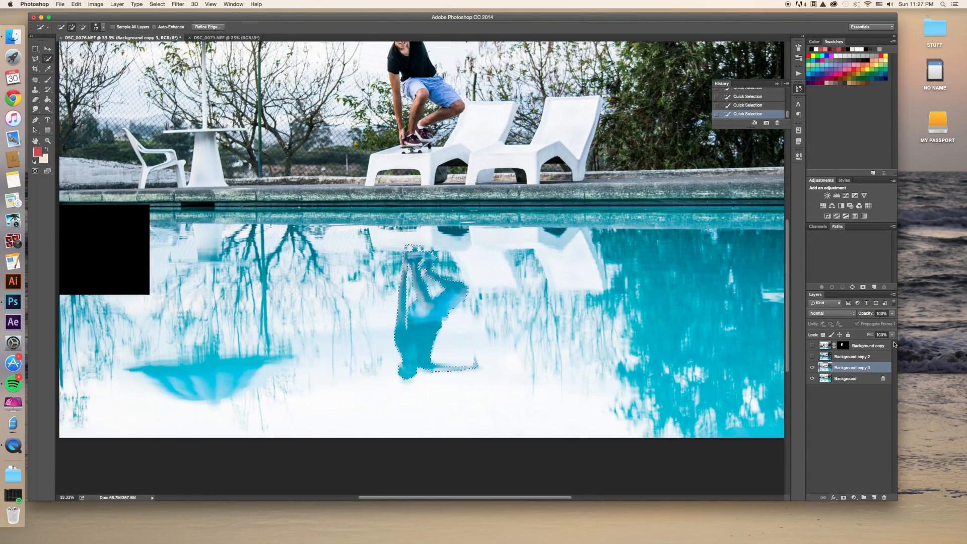
left_click(843, 498)
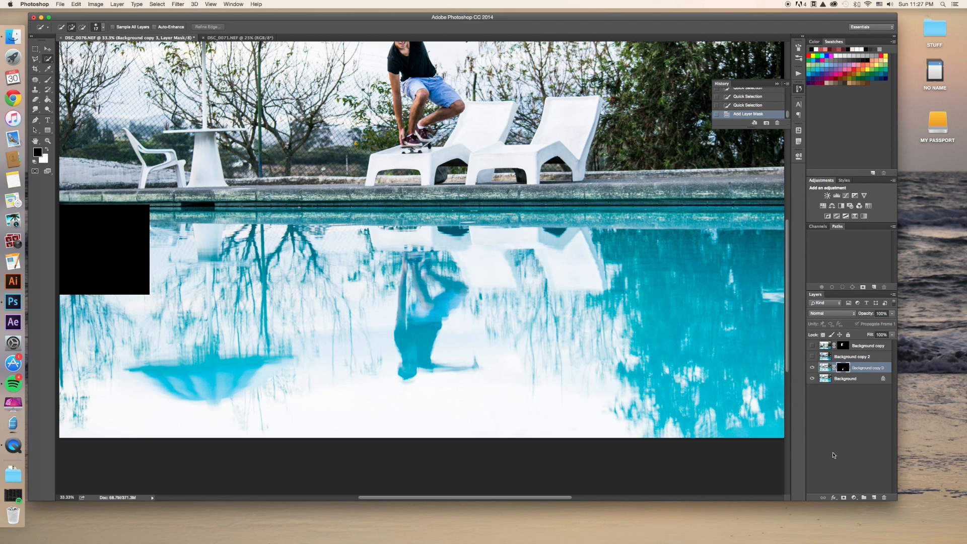
Toggle the Background copy 2 and Background copy layers on and off to compare the composite with the original photo.
key("super+minus")
left_click(813, 358)
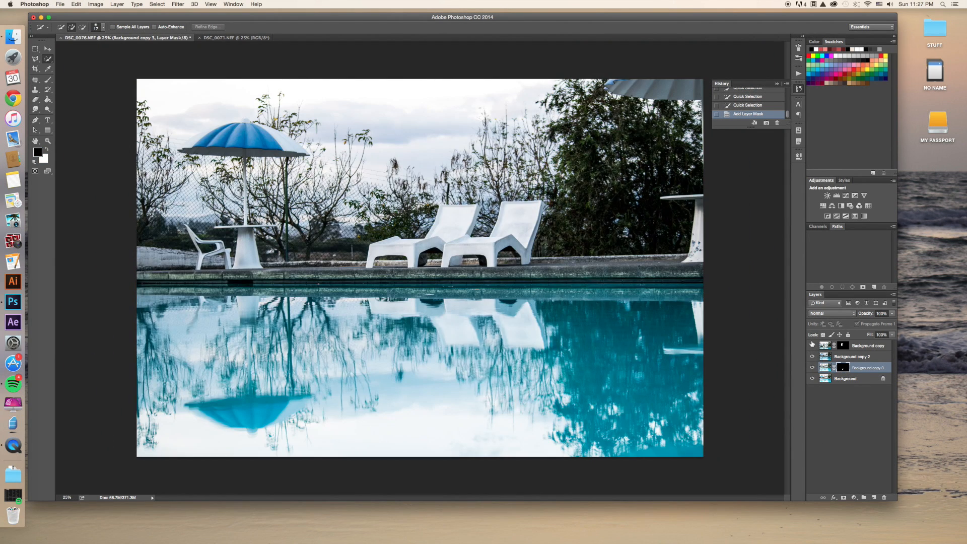
left_click(812, 346)
left_click(813, 345)
left_click(812, 358)
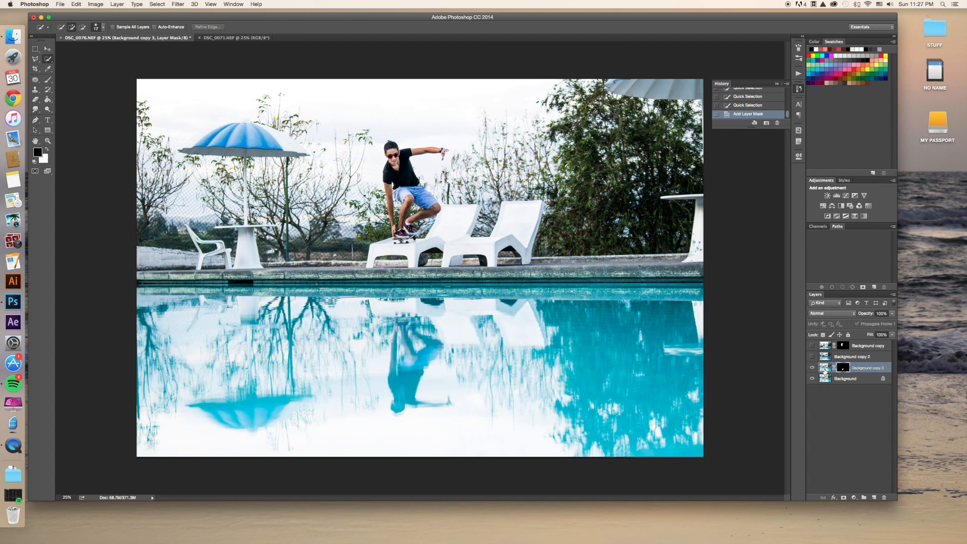
Move the masked reflection under the composited skater and stack its layer above Background copy 2, with all layers shown.
left_click(48, 49)
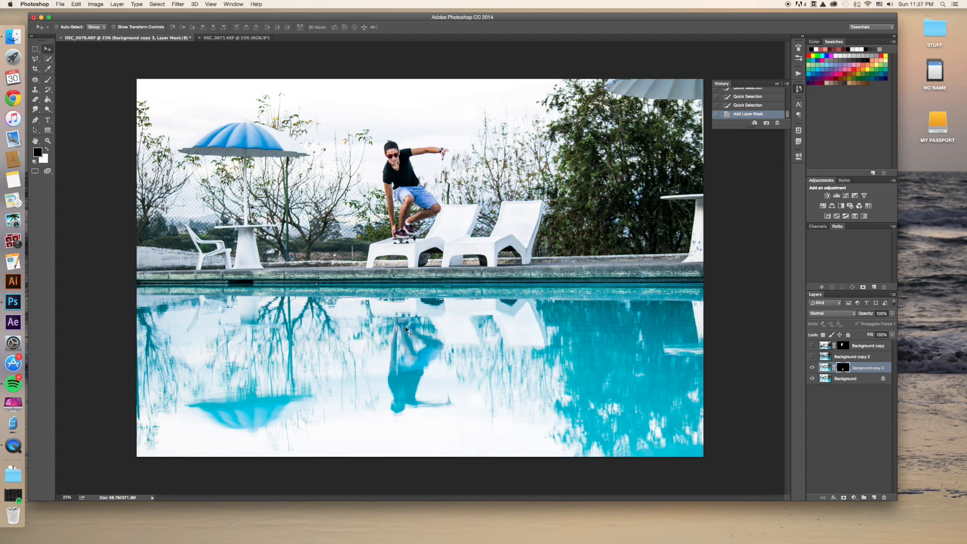
left_click_drag(406, 331, 346, 361)
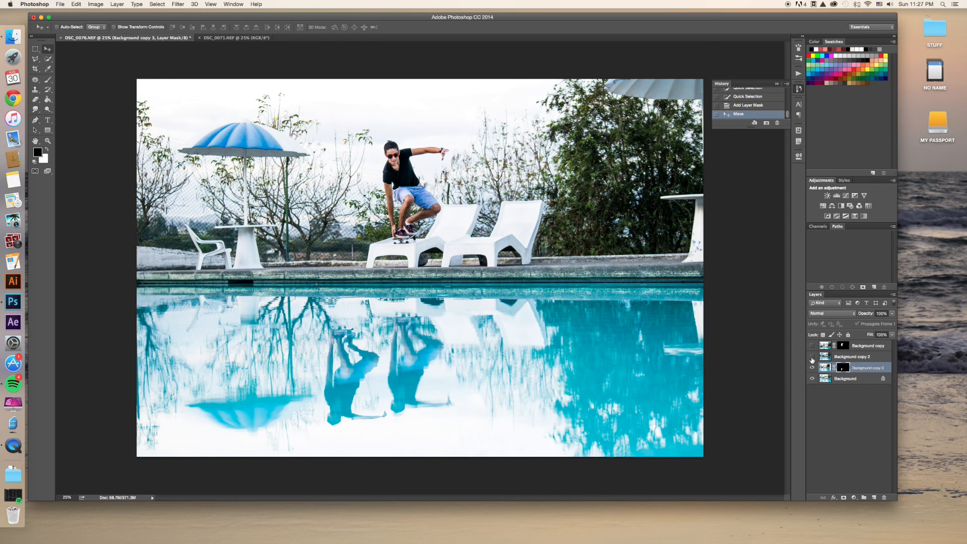
left_click(812, 356)
left_click(812, 345)
left_click_drag(821, 369, 843, 352)
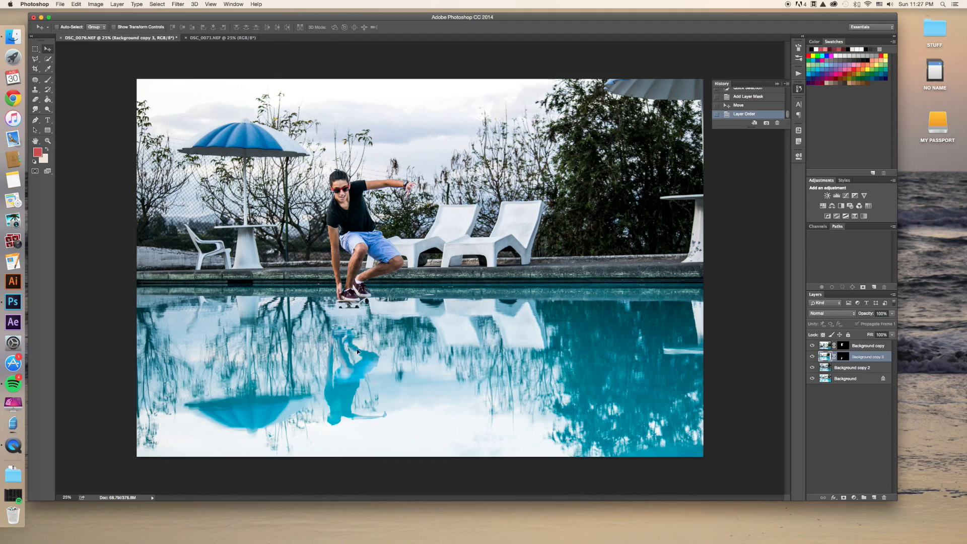
Fine-tune the reflection's position in the water directly beneath the skater's board.
left_click_drag(358, 351, 360, 354)
key("super+equal")
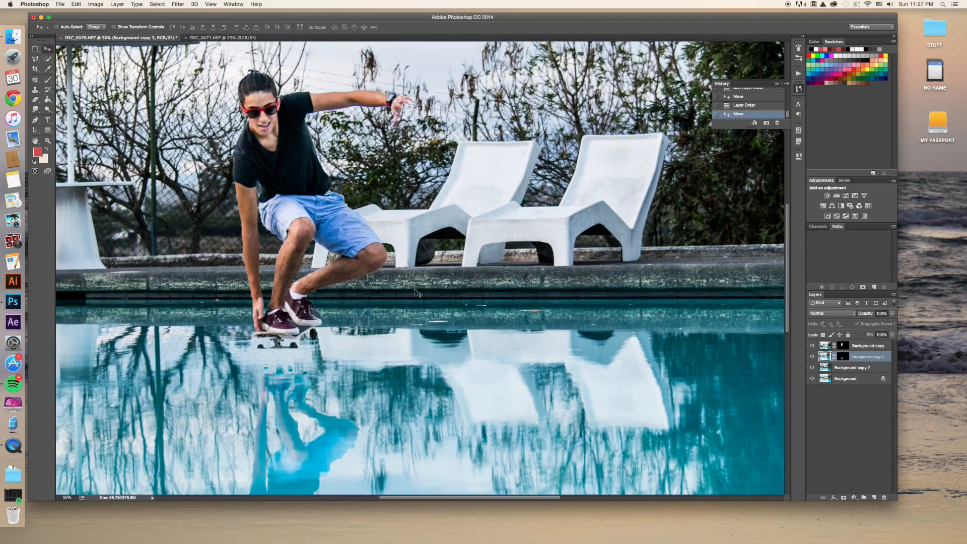
scroll(416, 293, "down", 5)
scroll(417, 292, "left", 2)
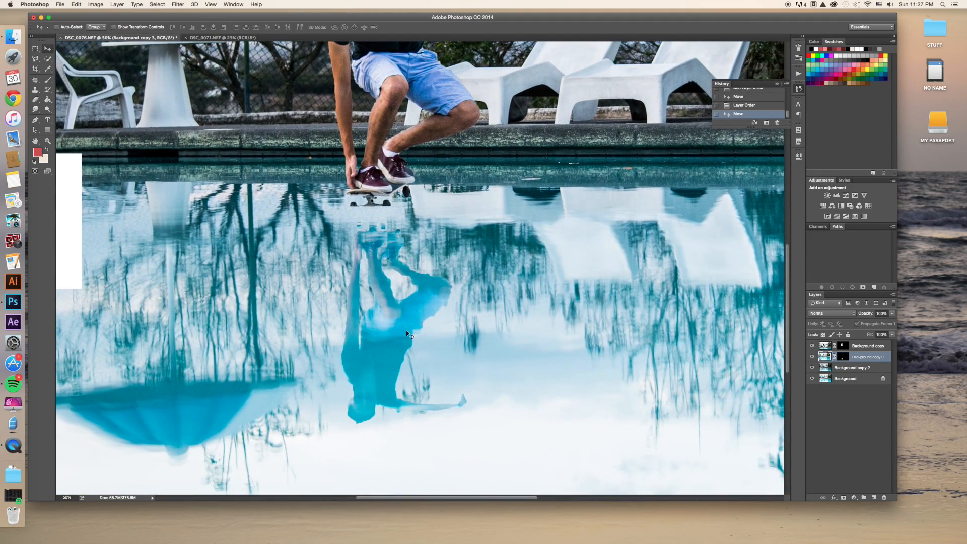
key("super+equal")
key("super+minus")
left_click_drag(406, 276, 402, 319)
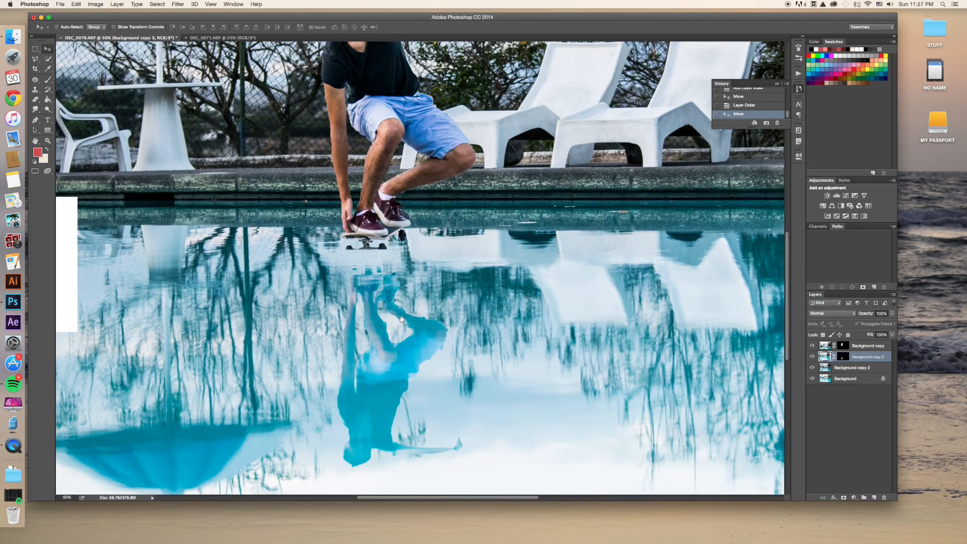
Enlarge the reflection to about 125% with Free Transform and reposition it beneath the skater's board.
key("super+minus")
key("super+t")
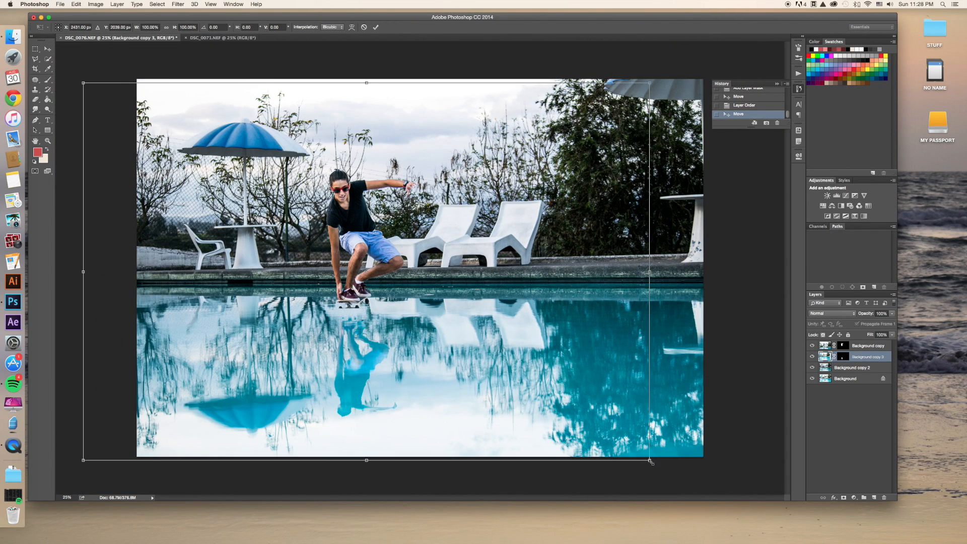
left_click_drag(651, 462, 702, 494)
left_click_drag(472, 370, 446, 344)
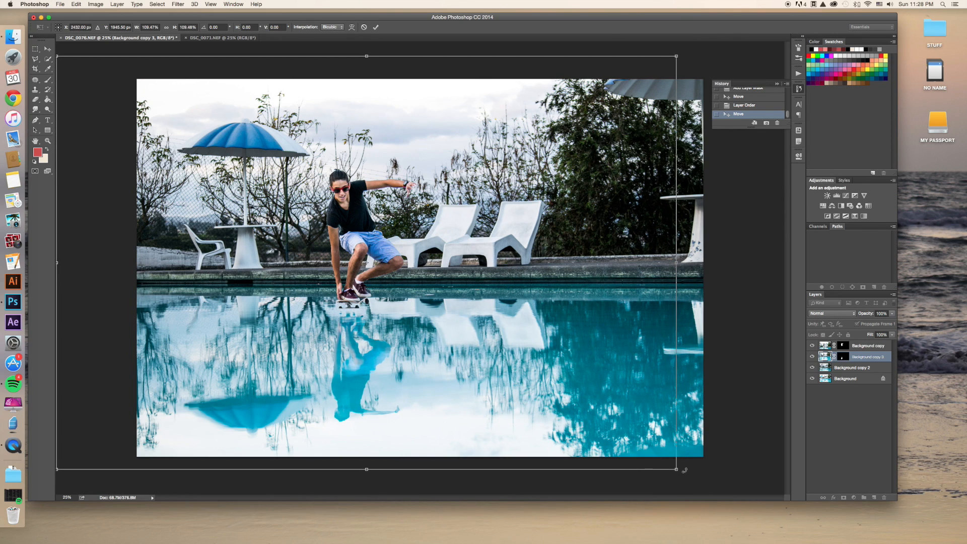
left_click_drag(679, 472, 767, 531)
left_click_drag(563, 376, 517, 340)
key("super+plus")
key("super+plus")
scroll(501, 320, "down", 6)
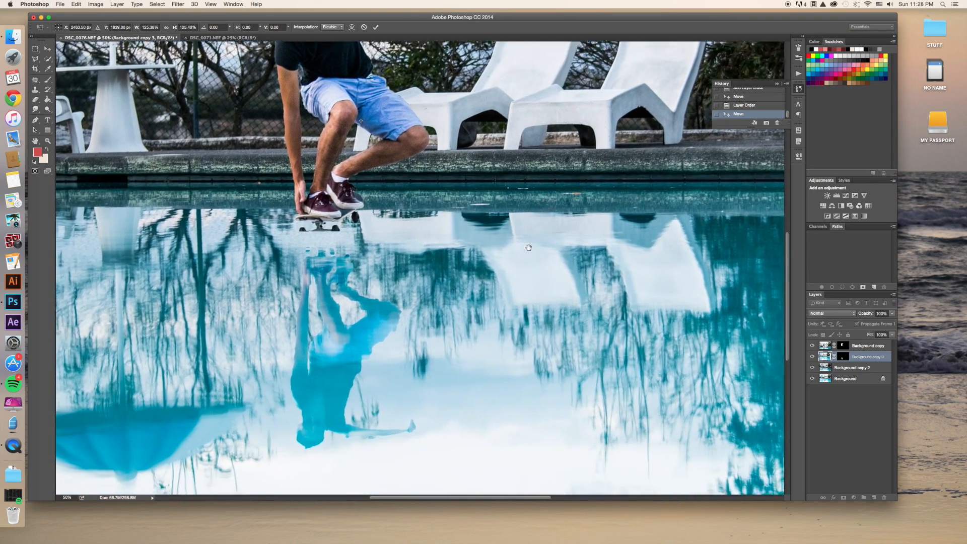
Scale the reflection further to about 137% and align it with the skateboard, applying the transform.
key("super+minus")
key("super+minus")
key("super+minus")
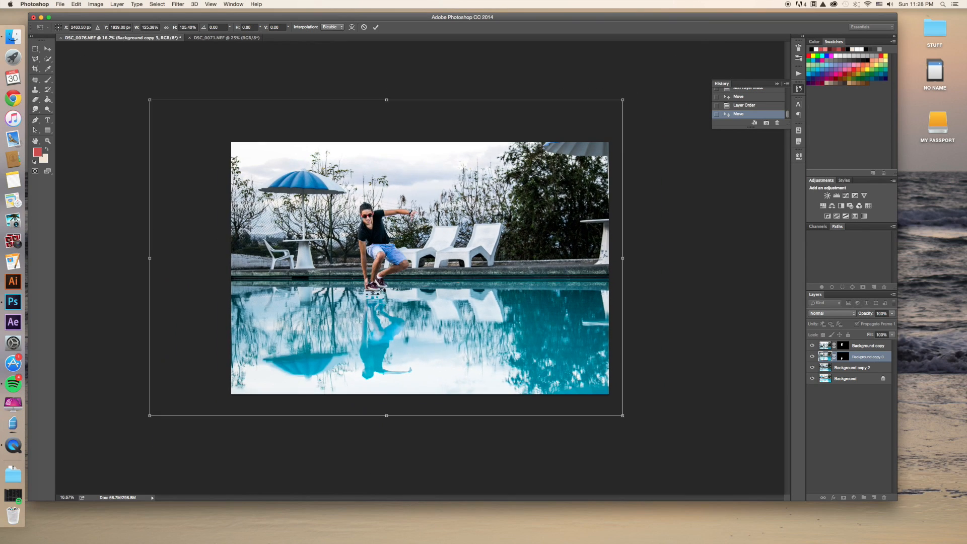
left_click_drag(623, 101, 675, 87)
left_click_drag(483, 211, 463, 223)
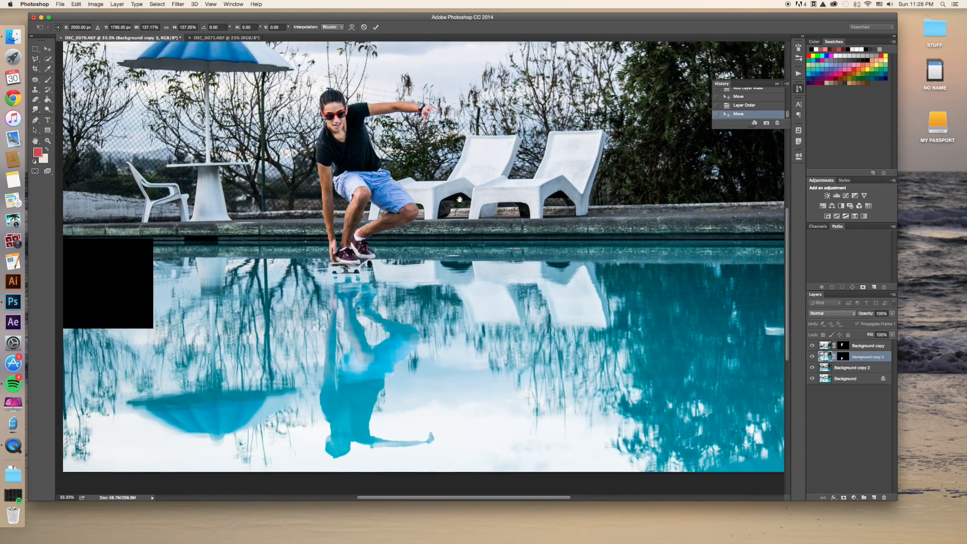
scroll(433, 251, "down", 5)
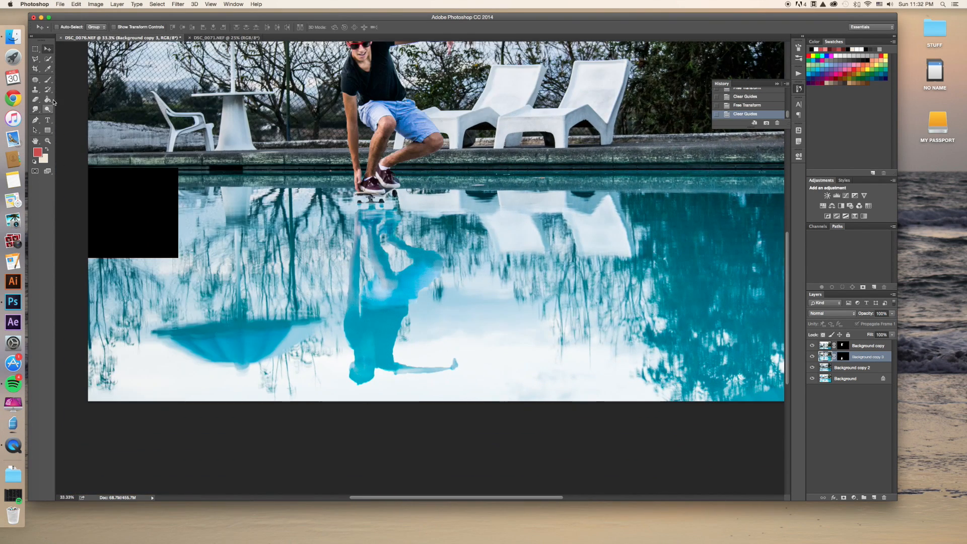
Set the foreground color to black and adjust the size of the soft Brush for retouching the reflection.
left_click(48, 80)
left_click(39, 153)
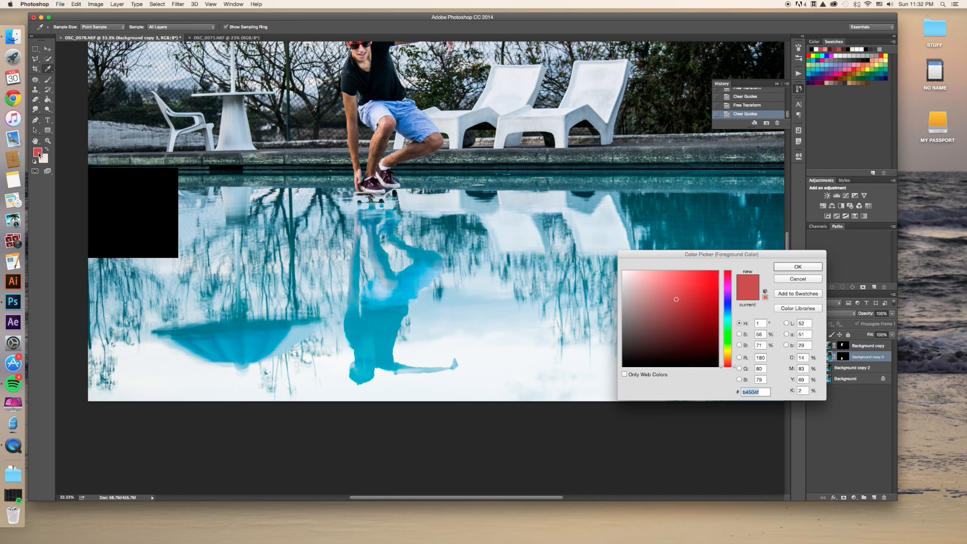
mouse_move(683, 360)
left_mouse_down()
mouse_move(670, 346)
mouse_move(603, 373)
left_mouse_up()
key("Return")
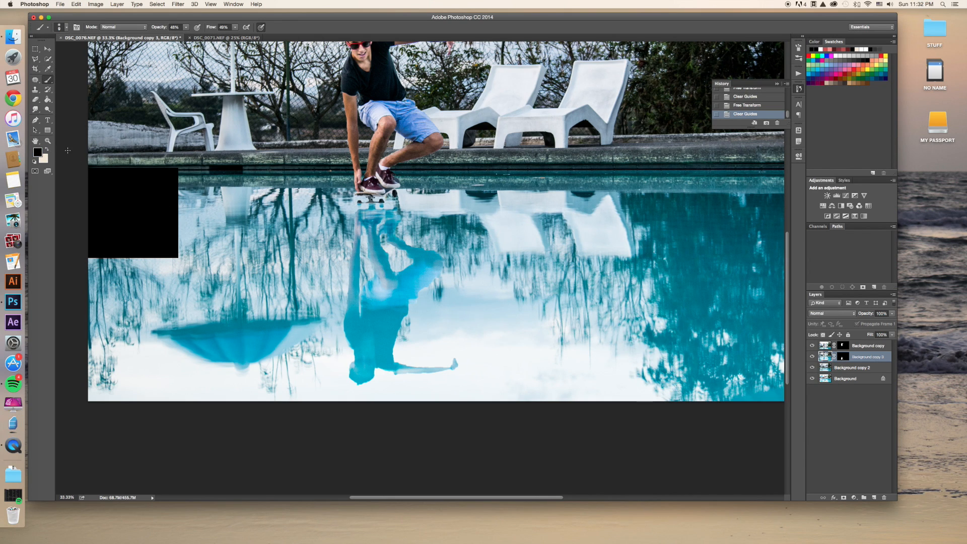
key("super+equal")
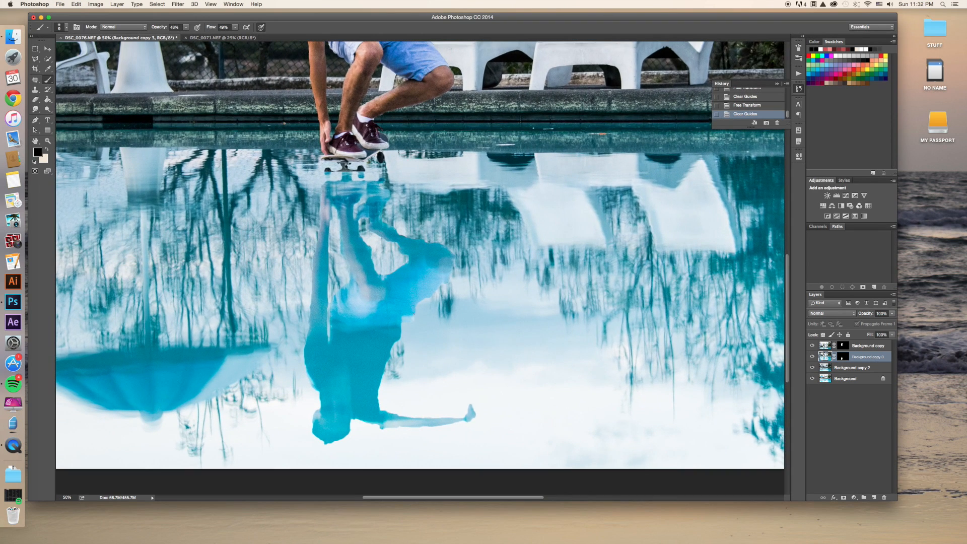
right_click(409, 321)
left_click_drag(452, 339, 458, 339)
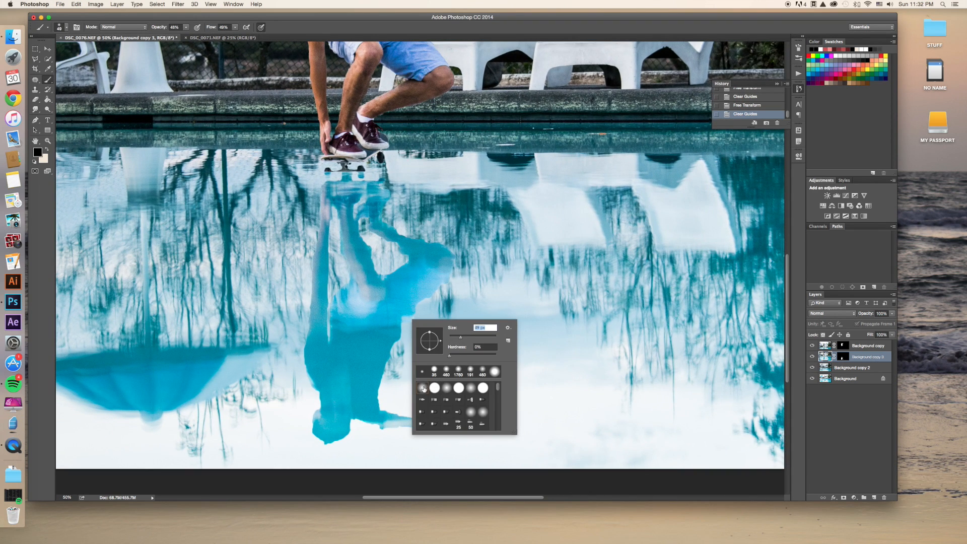
left_click(394, 412)
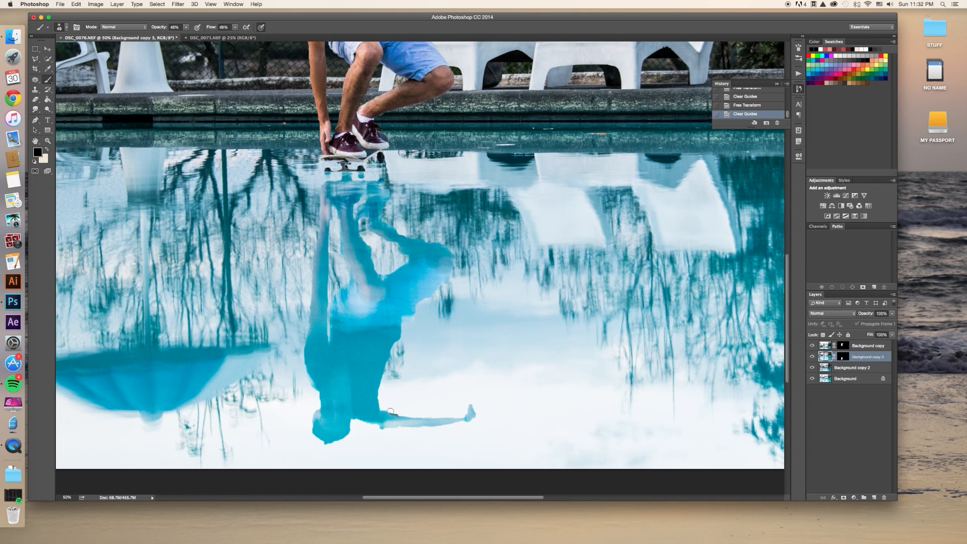
key("super+z")
Paint white on Background copy 3's layer mask to fill in the reflection around the shoulder and outstretched arm.
left_click(812, 357)
left_click(813, 357)
left_click(842, 357)
left_click_drag(391, 354, 373, 364)
key("ctrl+z")
key("x")
left_click_drag(382, 413, 391, 414)
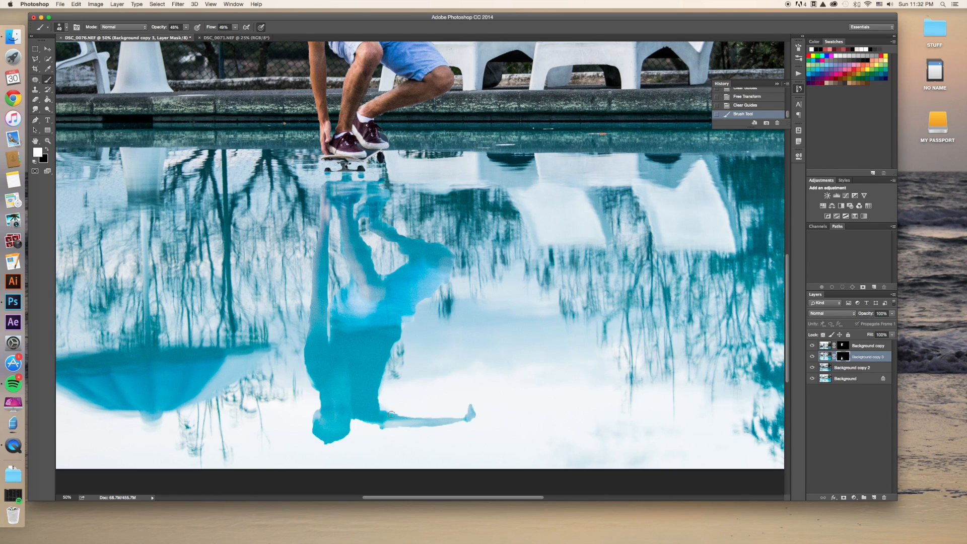
left_click(392, 426)
left_click(374, 419)
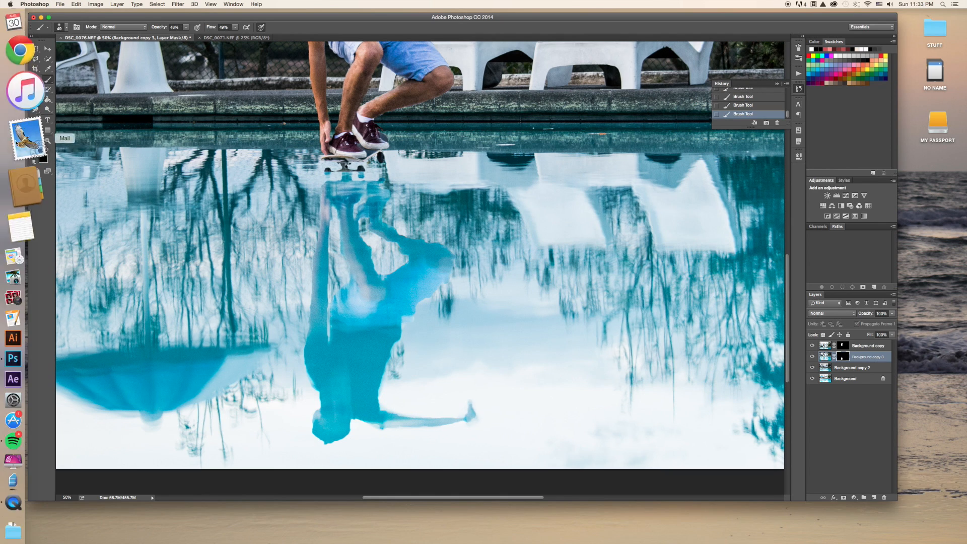
Refine the reflection's mask edges around the head, torso and arm, alternating black and white paint.
key("x")
scroll(475, 378, "up", 2)
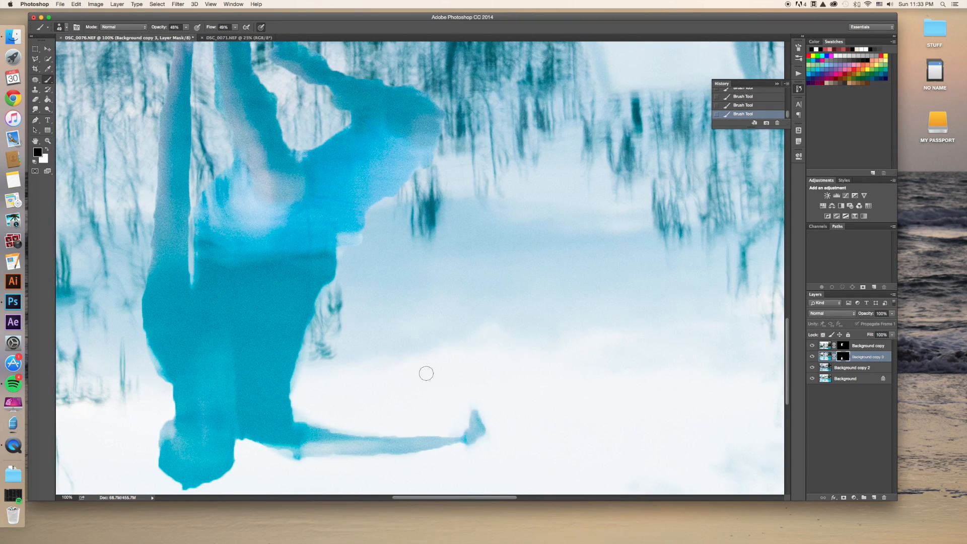
scroll(426, 373, "down", 2)
scroll(426, 373, "left", 1)
key("x")
scroll(290, 380, "down", 2)
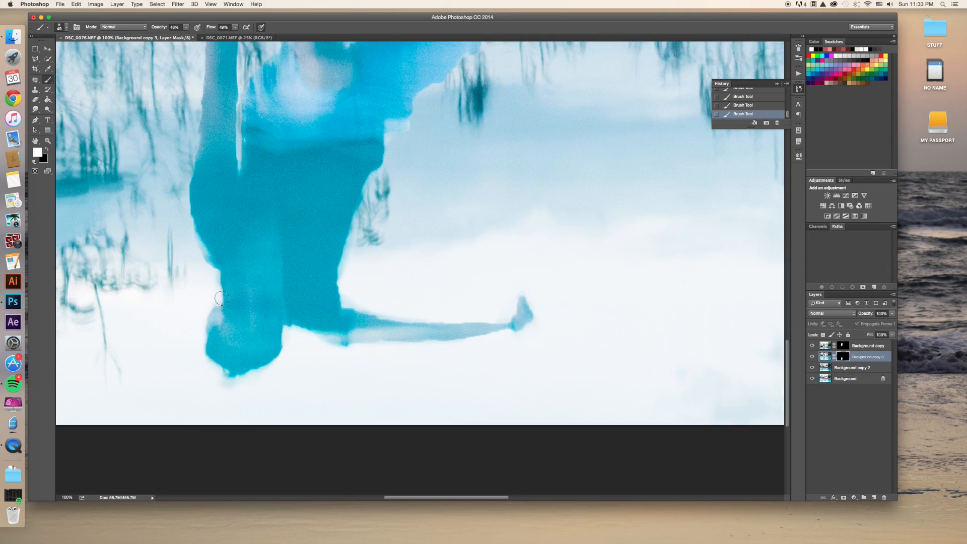
key("x")
scroll(267, 294, "down", 2)
scroll(267, 431, "up", 2)
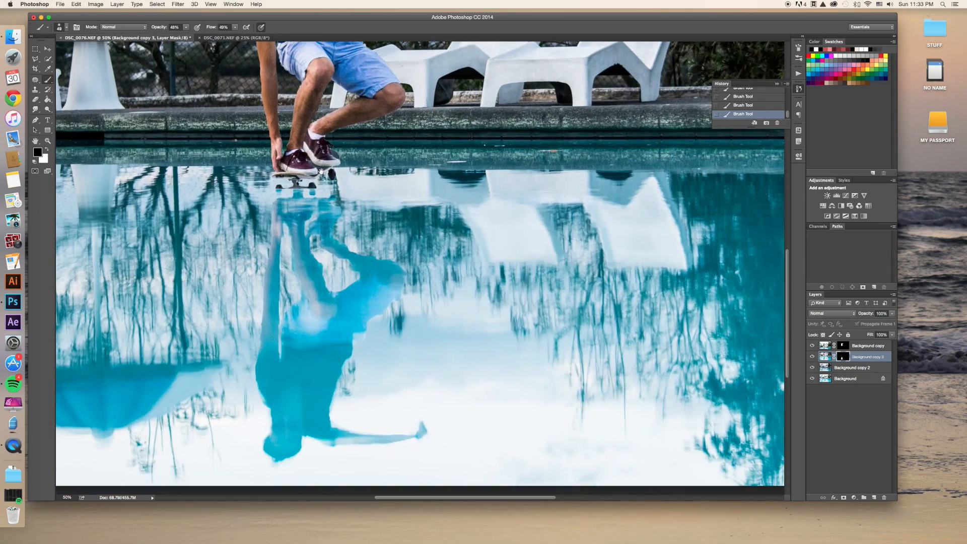
key("alt+super+z")
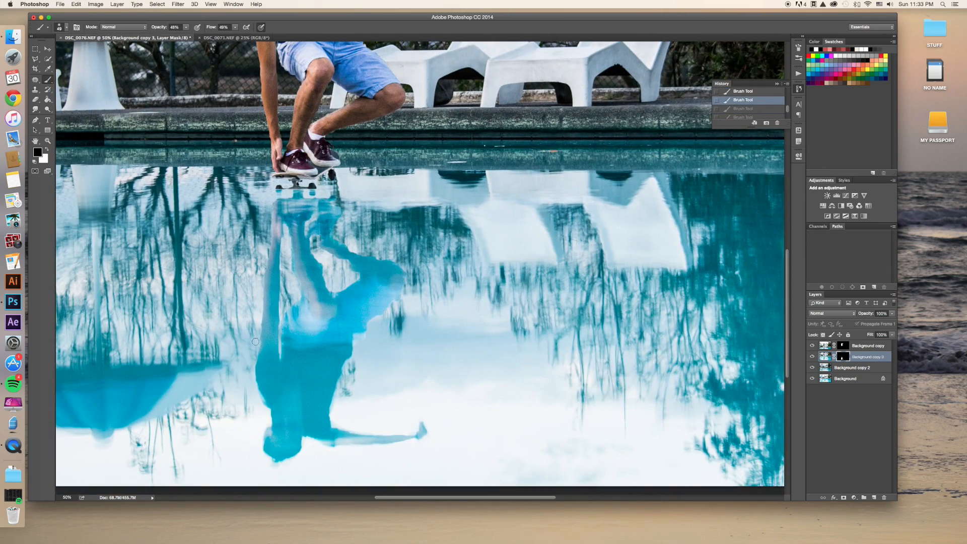
scroll(255, 341, "up", 2)
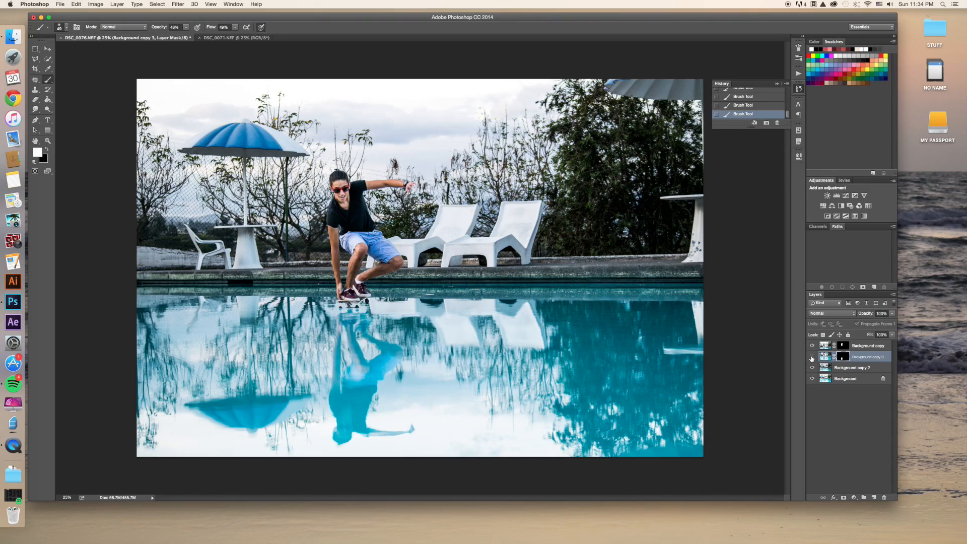
Toggle the Background copy 3 and Background copy 2 layers off and on to compare the added reflection with the original photo.
left_click(813, 357)
left_click(813, 357)
left_click(812, 368)
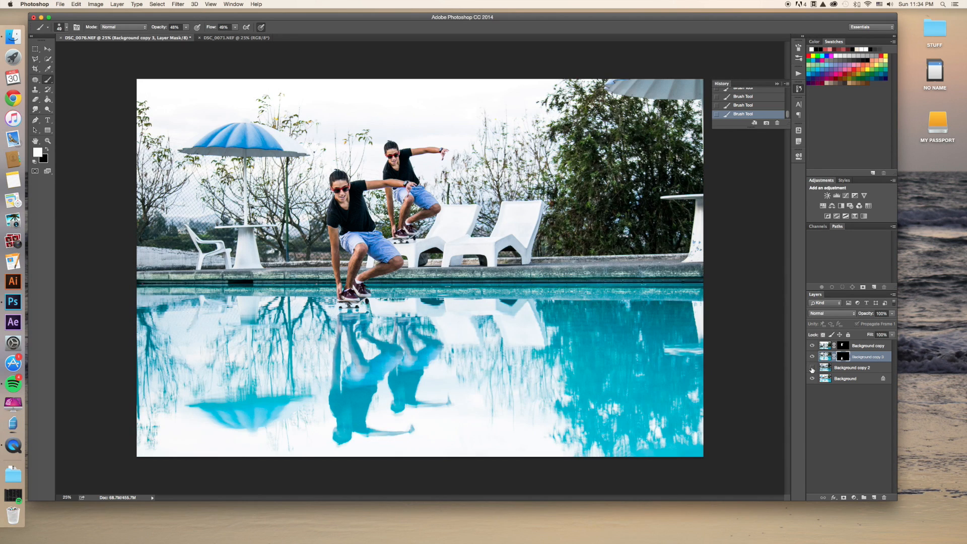
left_click(812, 368)
left_click(812, 368)
left_click(813, 368)
left_click(813, 368)
left_click(813, 368)
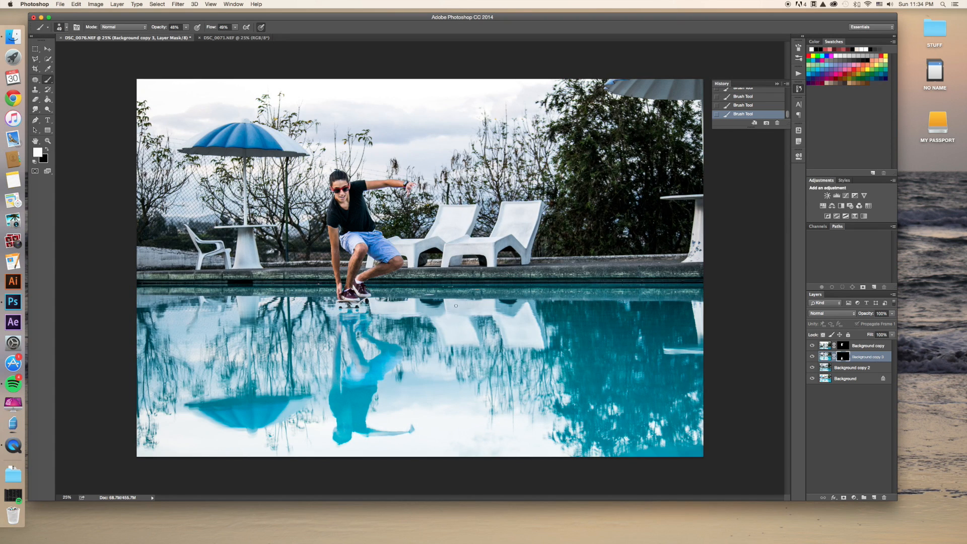
key("super+minus")
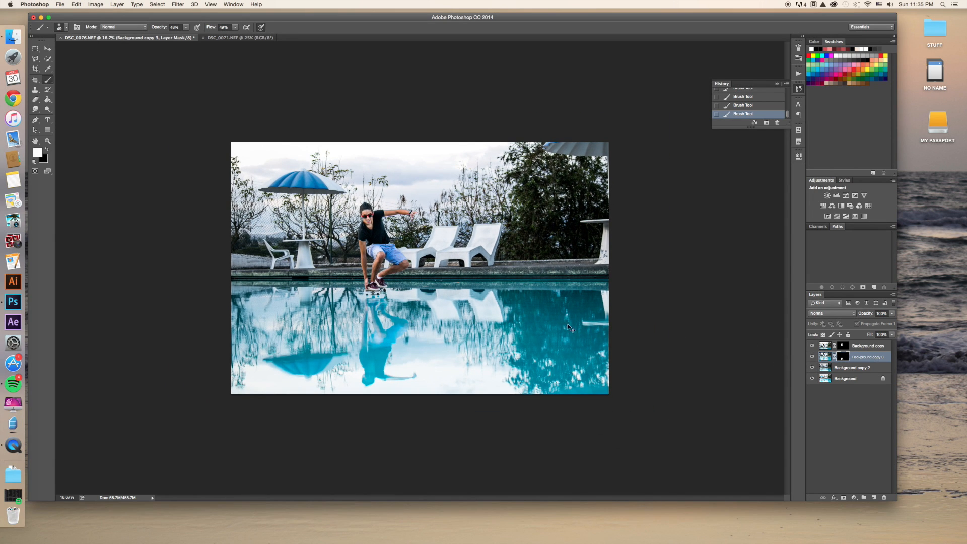
key("super+plus")
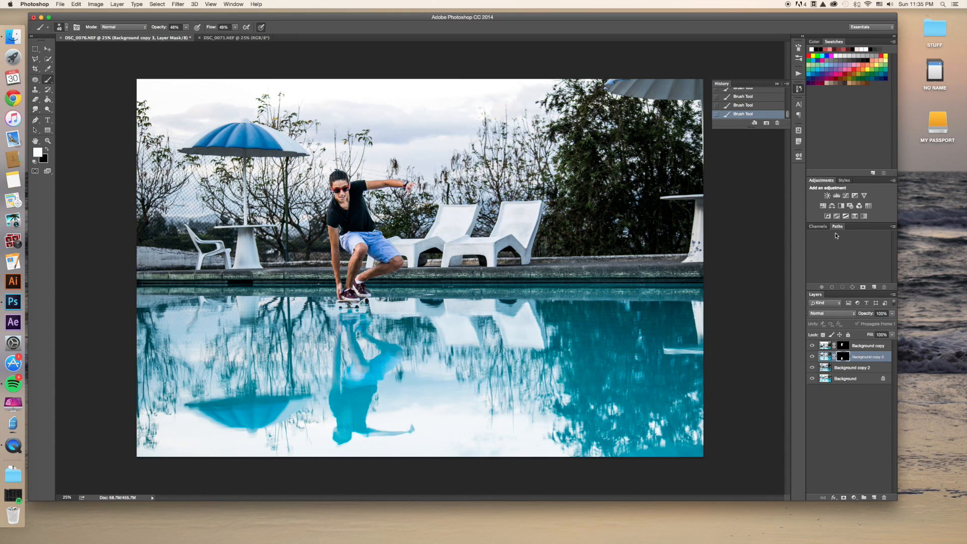
left_click(813, 356)
left_click(813, 356)
Add a Curves adjustment layer above Background copy 3 and clip it to the reflection.
left_click(846, 196)
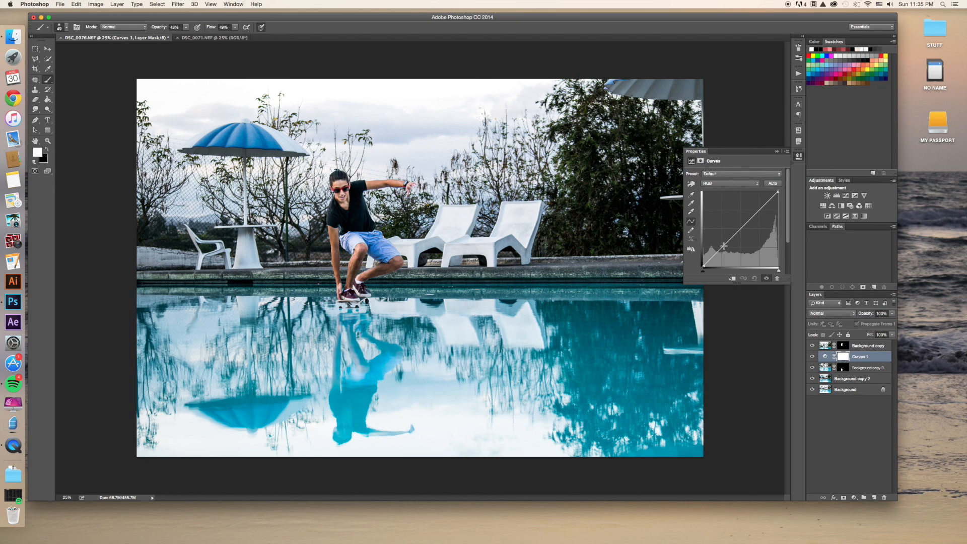
left_click_drag(725, 247, 869, 381)
right_click(878, 358)
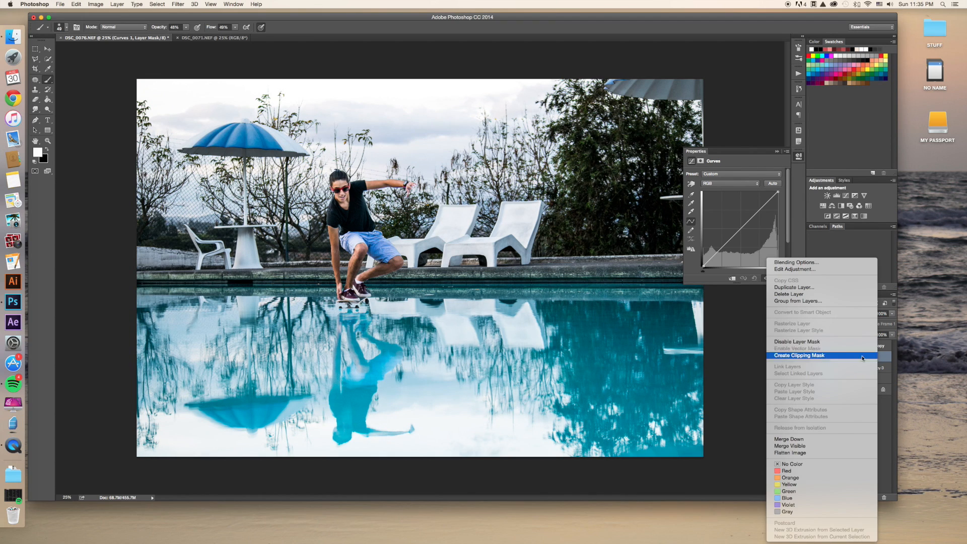
left_click(863, 356)
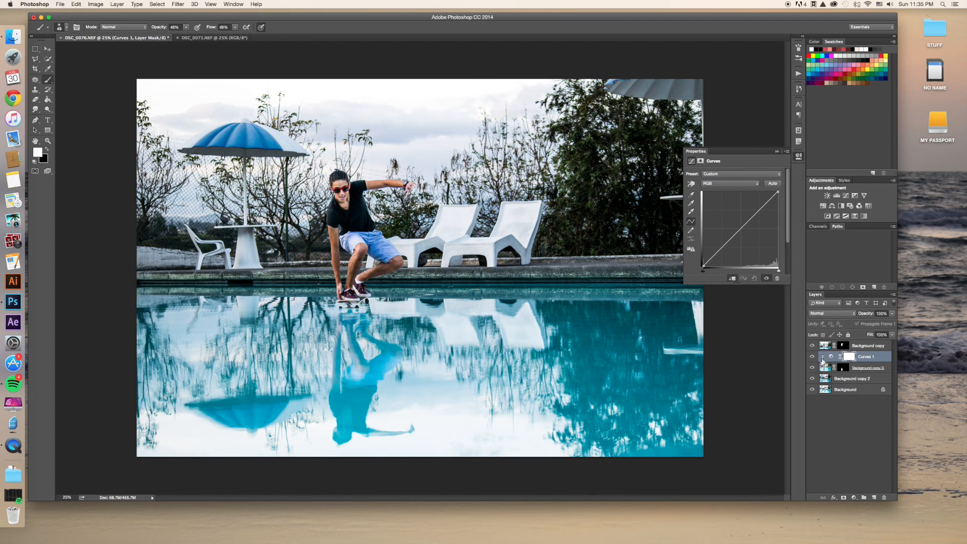
Lower the shadows on the reflection's RGB curve, with anchor points holding the midtones and highlights.
left_click_drag(722, 249, 742, 232)
left_click(759, 211)
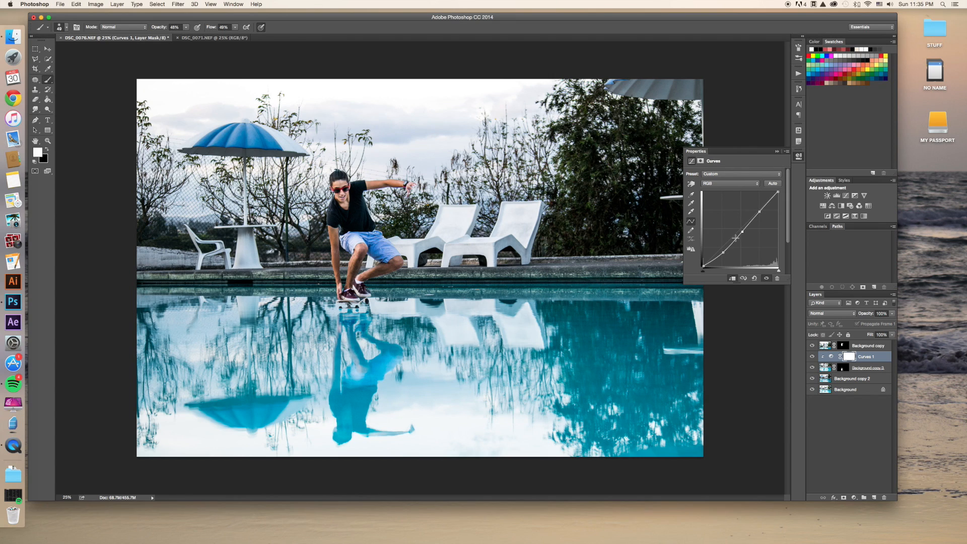
left_click(777, 151)
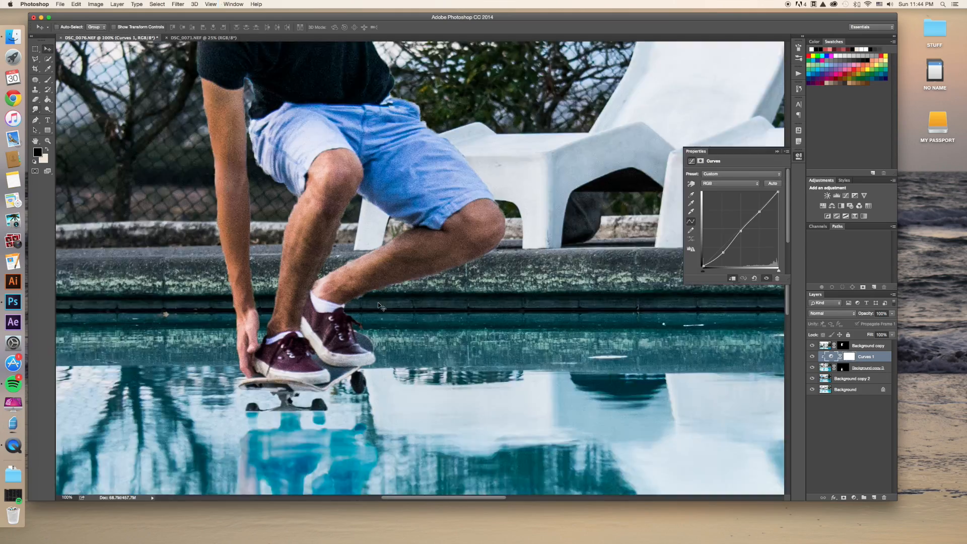
Examine the skateboard's contact with its reflection at 300%, hiding and showing the Background copy layer.
scroll(381, 306, "down", 3)
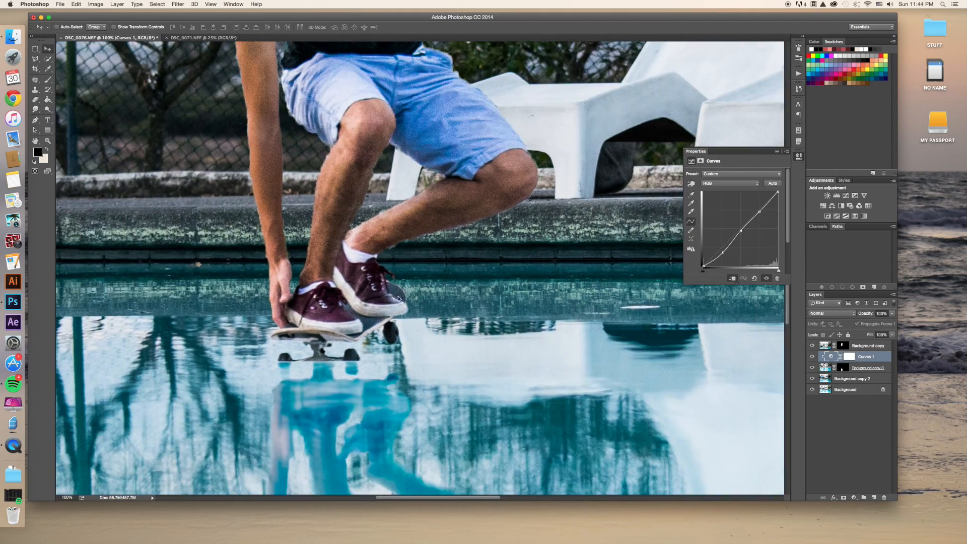
left_click_drag(398, 299, 428, 289)
key("super+plus")
key("super+plus")
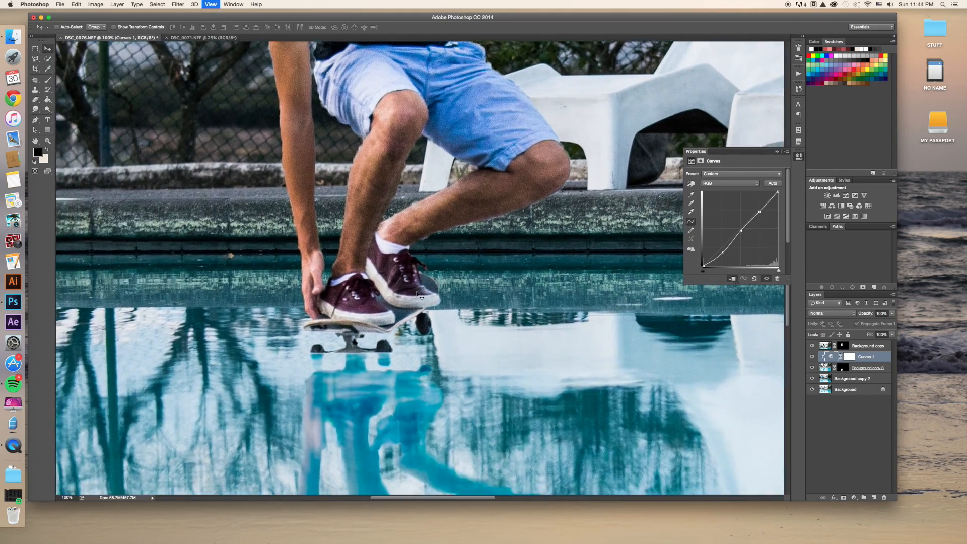
left_click_drag(379, 381, 462, 228)
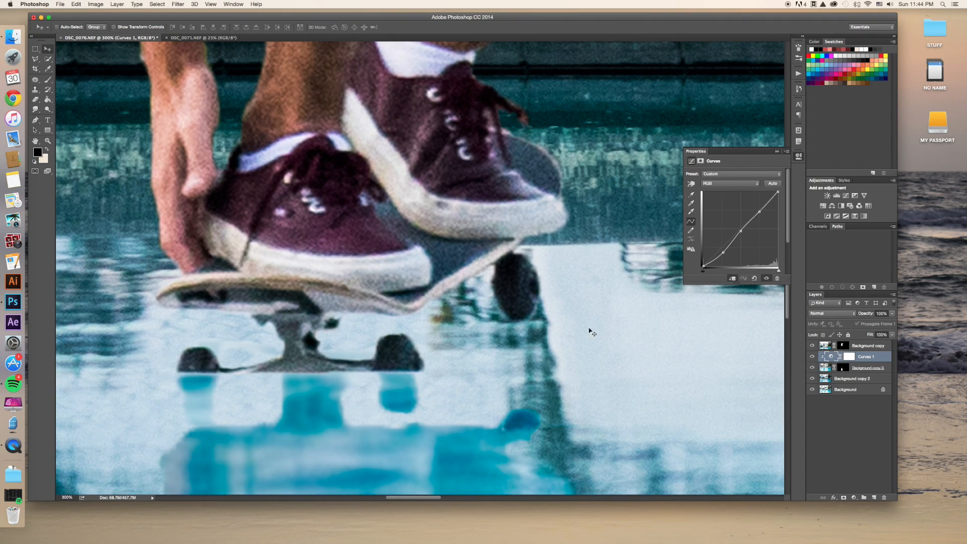
left_click(826, 347)
left_click(813, 346)
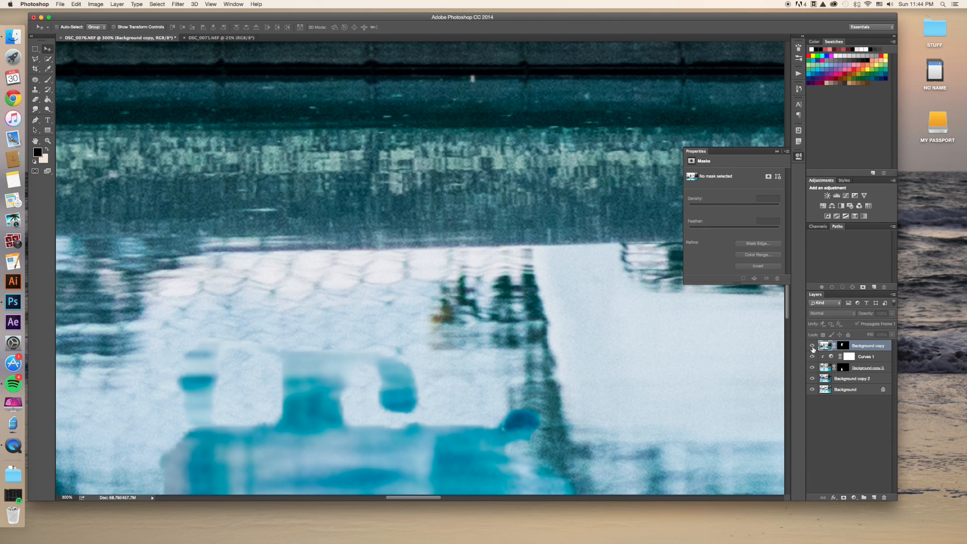
left_click(812, 346)
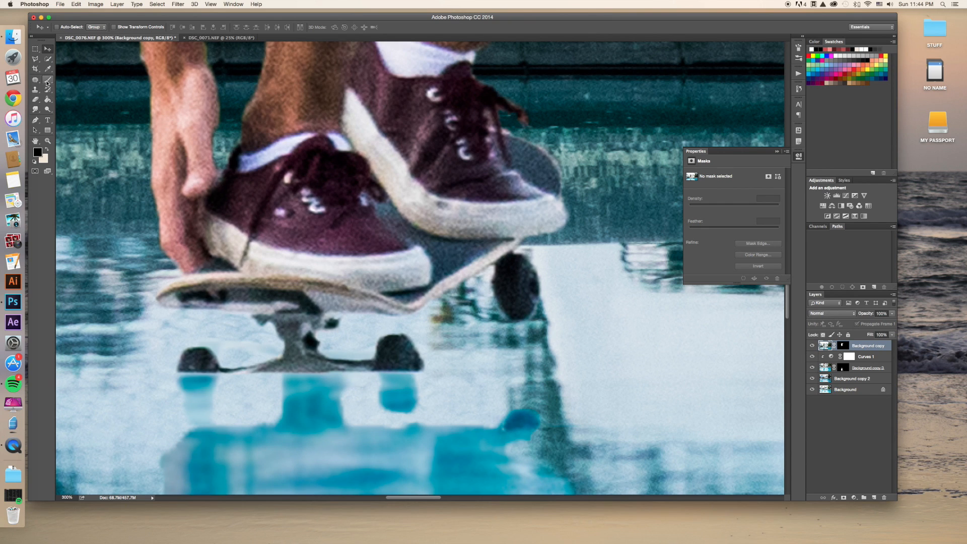
Smudge the reflection on Background copy 3 where it meets the skateboard's wheels and truck, using a 25 px Smudge brush.
left_click(35, 109)
right_click(208, 372)
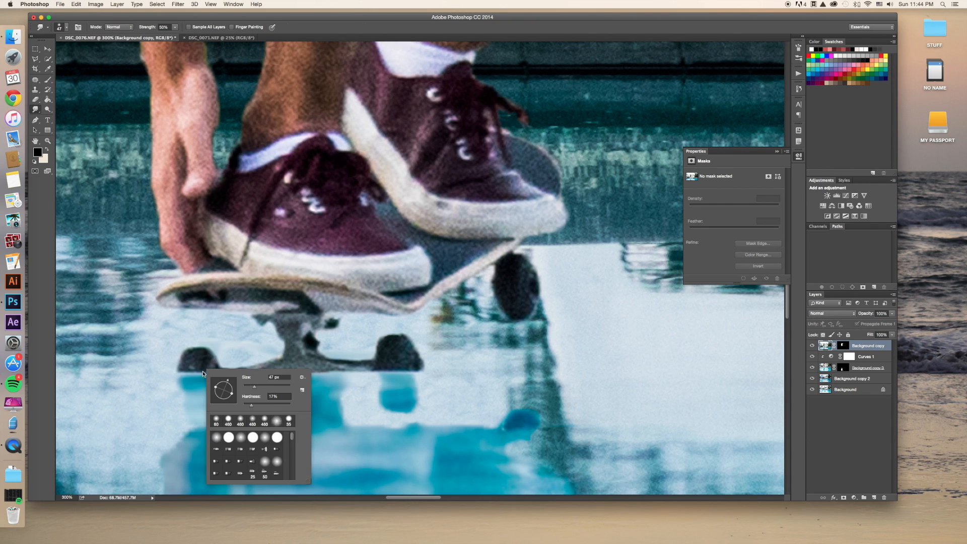
left_click_drag(254, 388, 249, 386)
left_click(187, 361)
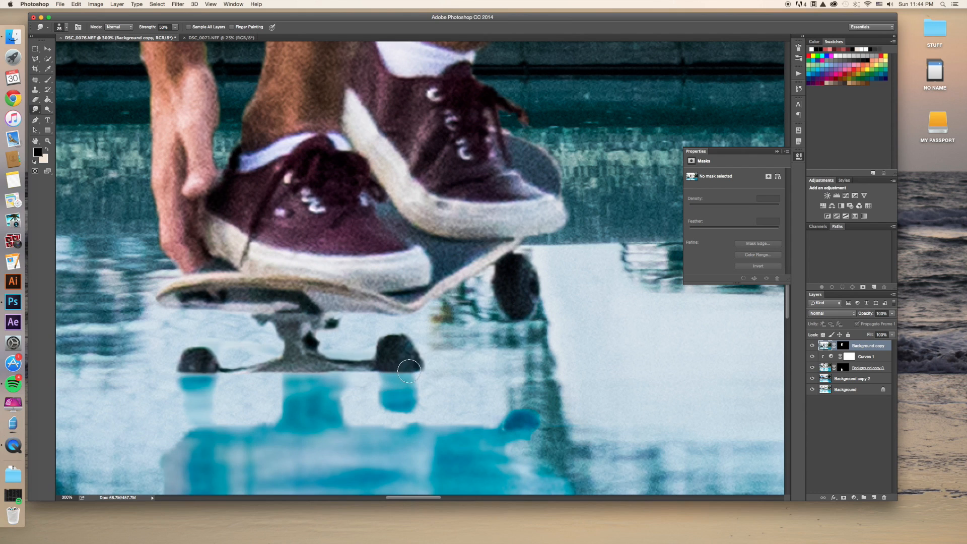
left_click(826, 368)
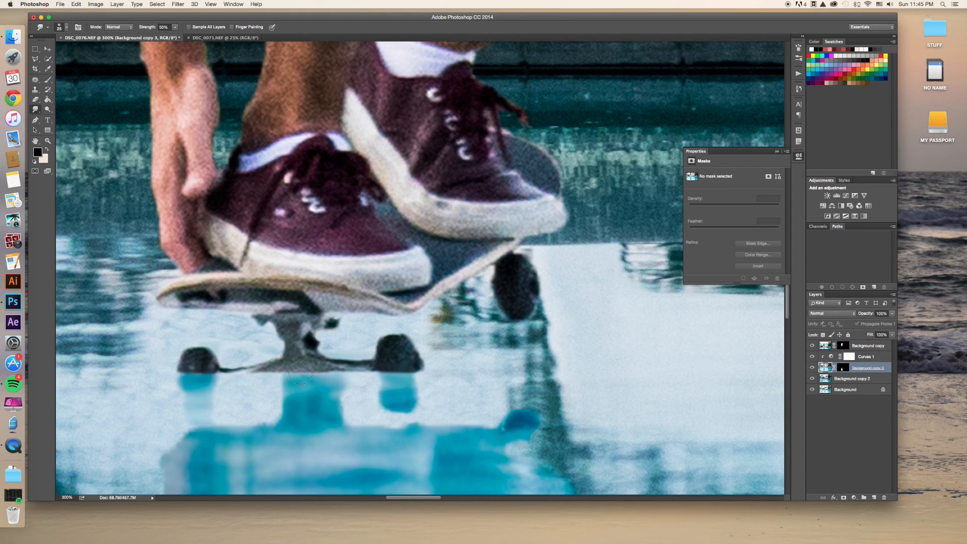
left_click_drag(300, 373, 316, 376)
left_click_drag(184, 379, 206, 372)
scroll(250, 382, "left", 5)
scroll(249, 383, "up", 1)
Refine the Background copy 3 layer mask with the Brush beneath the front truck and wheels, undoing the unwanted last edit.
left_click(843, 368)
key("b")
left_click_drag(369, 392, 310, 390)
key("r")
left_click(825, 368)
key("super+z")
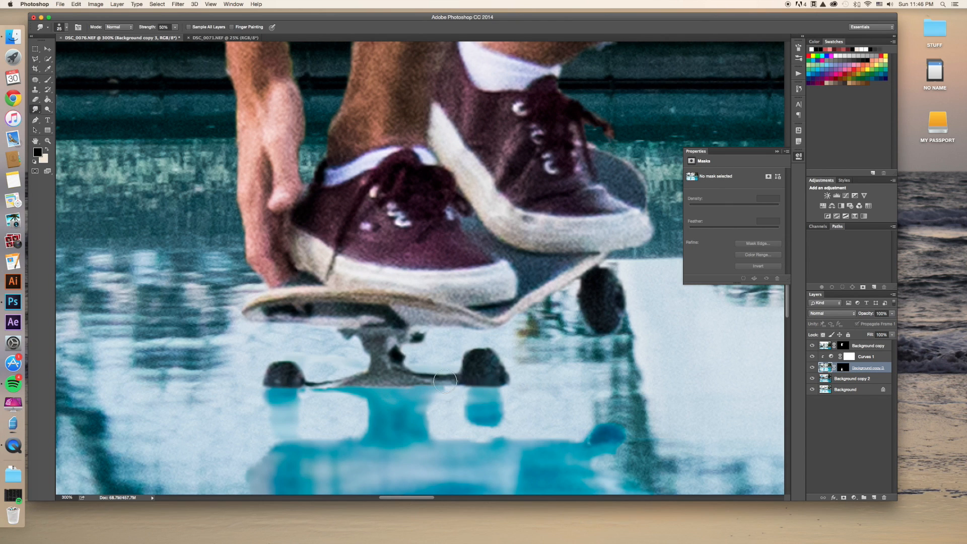
left_click(843, 367)
key("x")
left_click(49, 80)
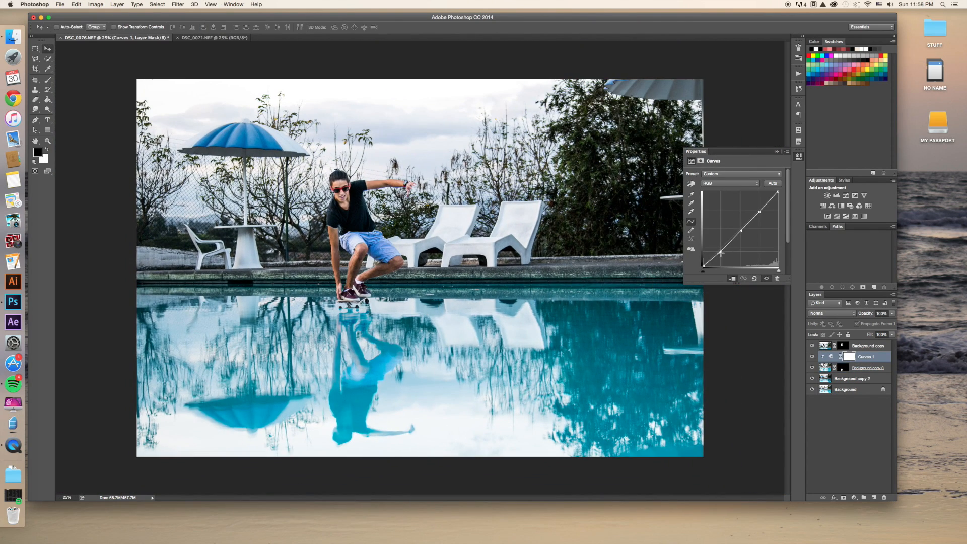
Fine-tune the shadow point on the reflection's Curves 1 adjustment by raising it slightly.
mouse_move(721, 253)
left_mouse_down()
mouse_move(729, 259)
mouse_move(719, 251)
mouse_move(744, 241)
mouse_move(762, 210)
mouse_move(722, 251)
left_mouse_up()
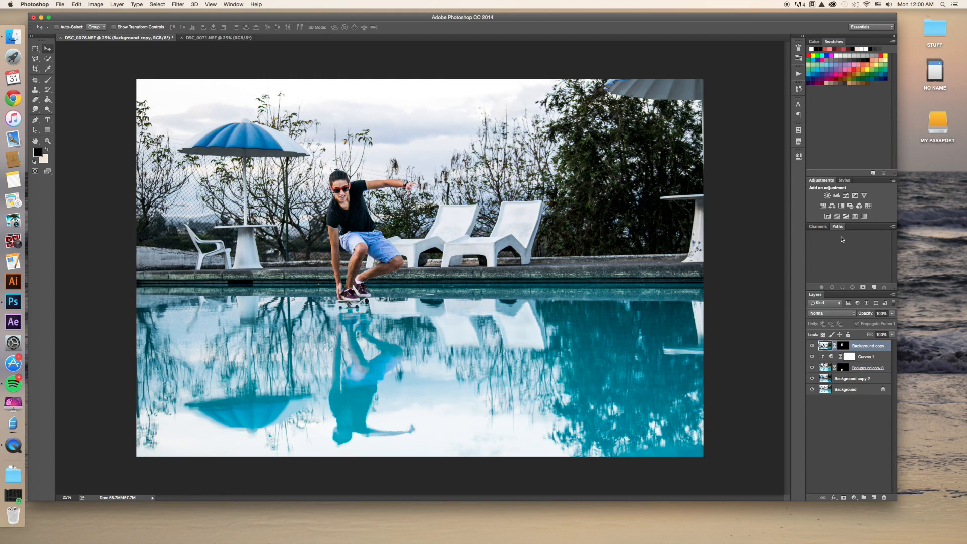
Add a Curves adjustment layer above Background copy and darken the whole image's shadows, with anchor points holding the midtones and highlights.
left_click(846, 196)
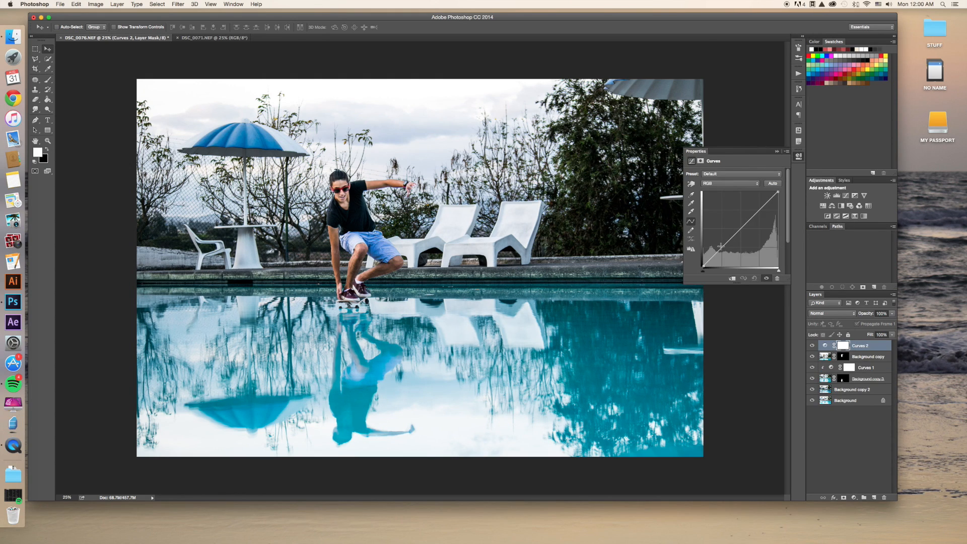
left_click_drag(721, 246, 761, 211)
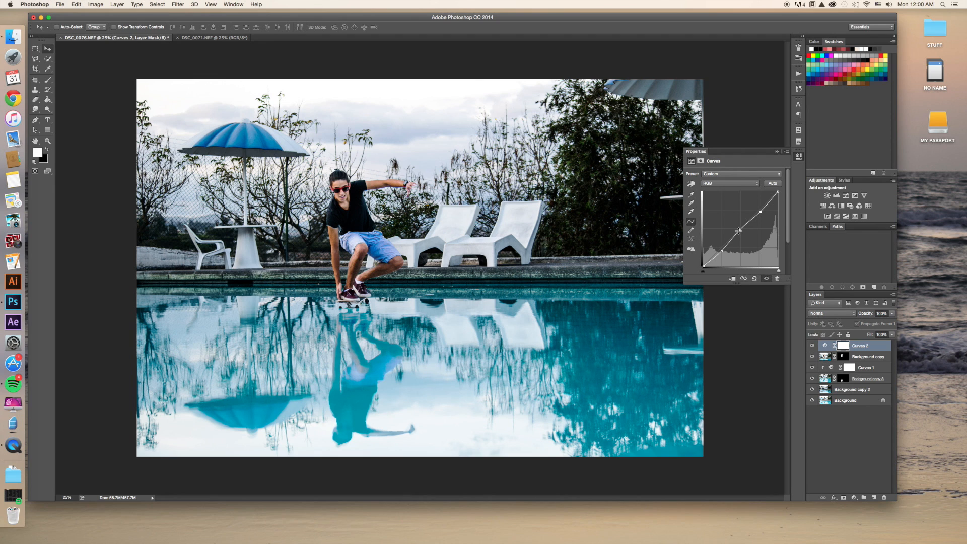
left_click_drag(739, 231, 742, 229)
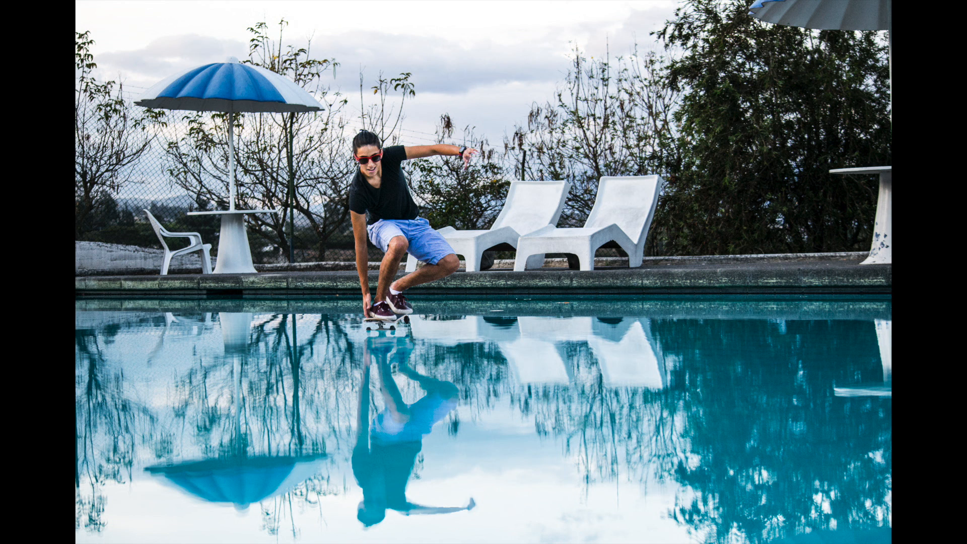